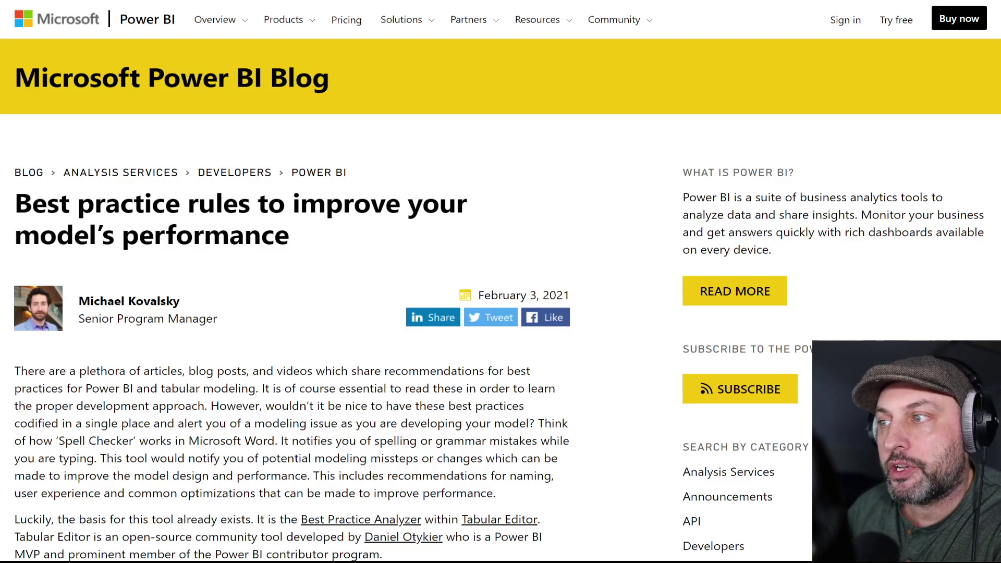
Step: Scroll the blog to the Performance rules and highlight the bi-directional high-cardinality relationships bullet
scroll(556, 423, down, 12)
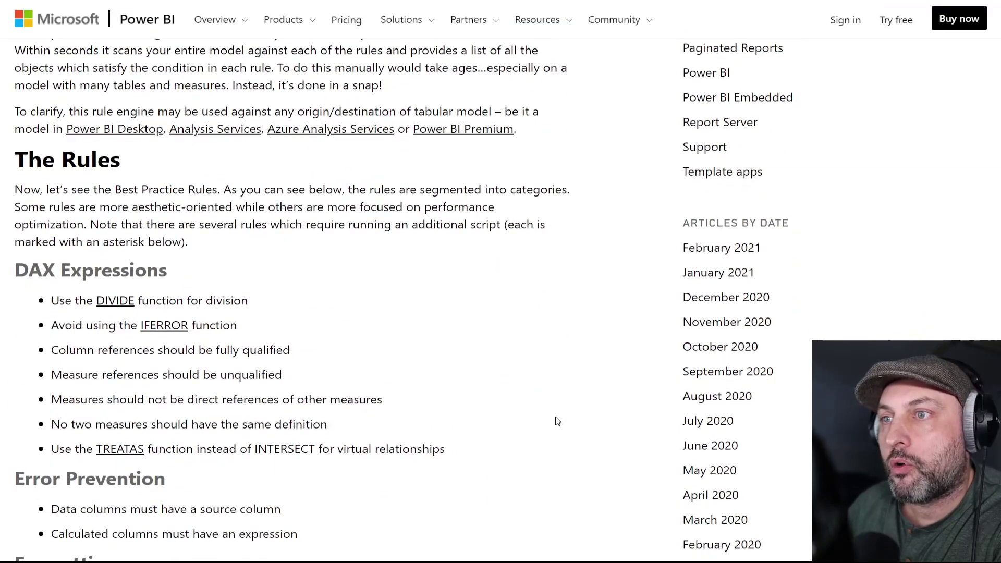
scroll(536, 416, down, 6)
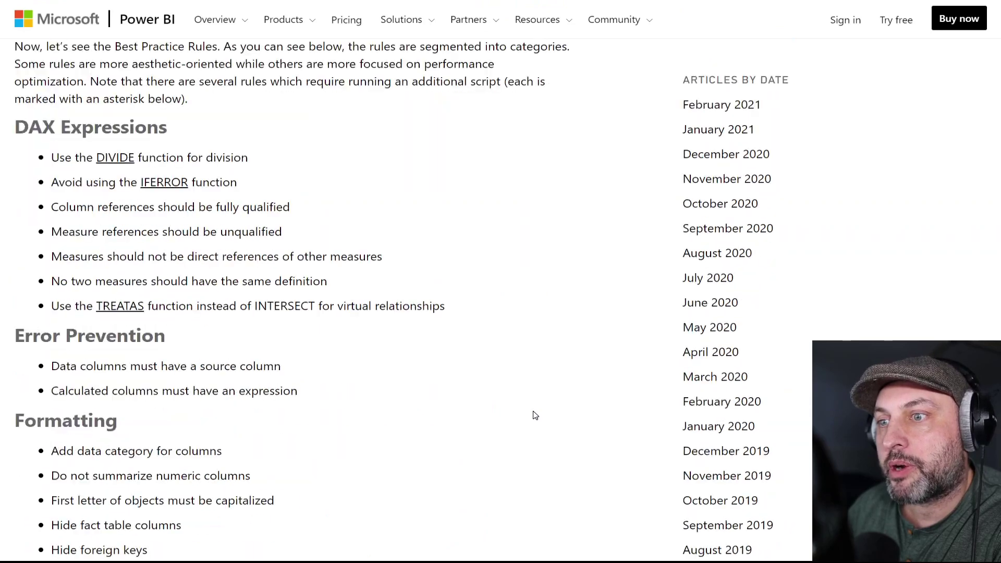
scroll(536, 415, down, 20)
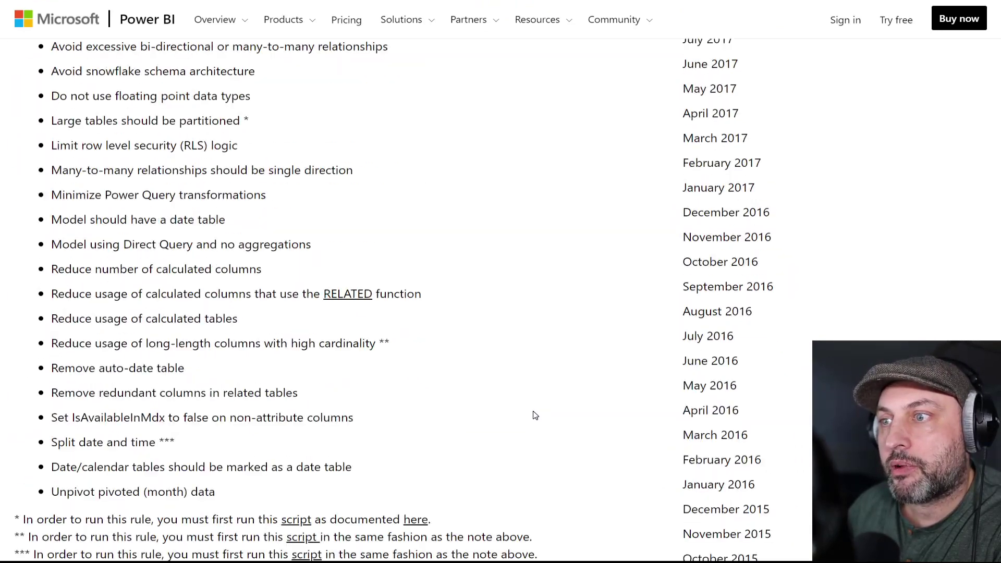
scroll(535, 416, down, 5)
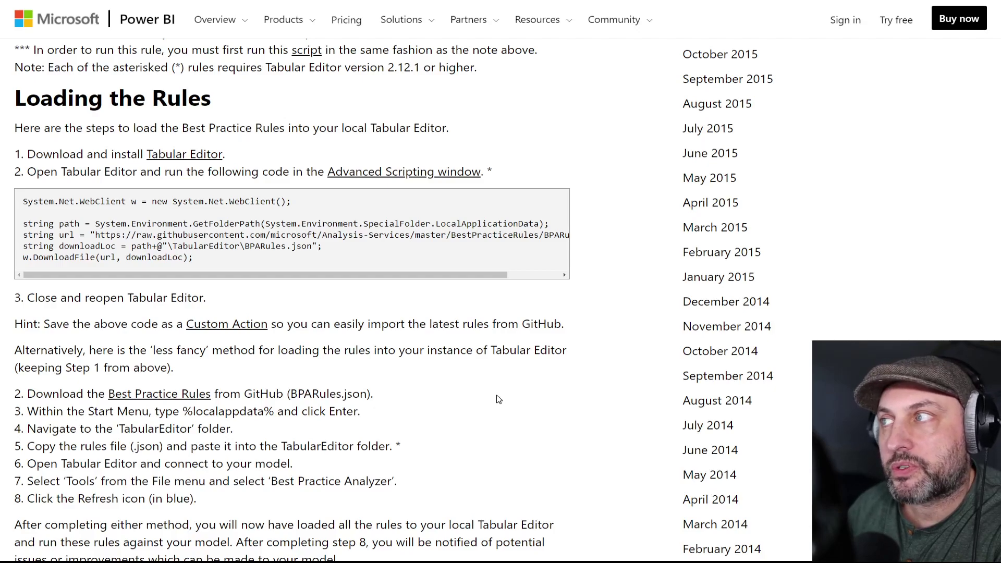
scroll(498, 401, up, 15)
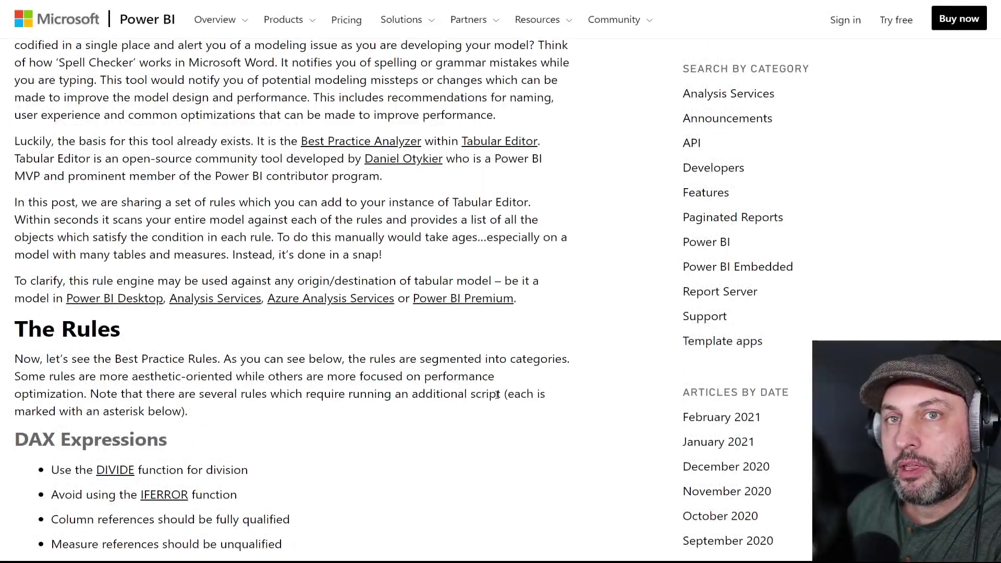
scroll(498, 395, up, 7)
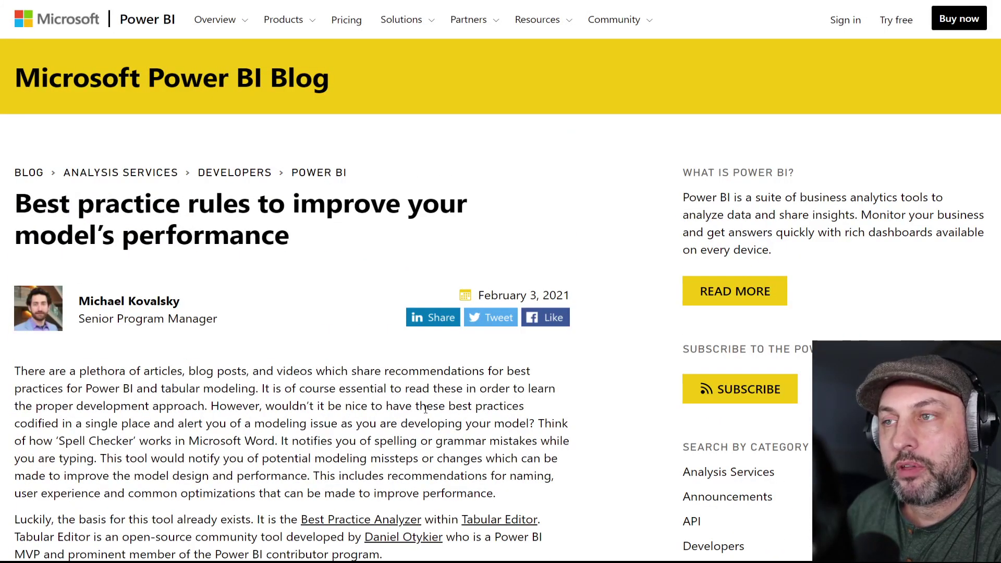
scroll(418, 410, down, 6)
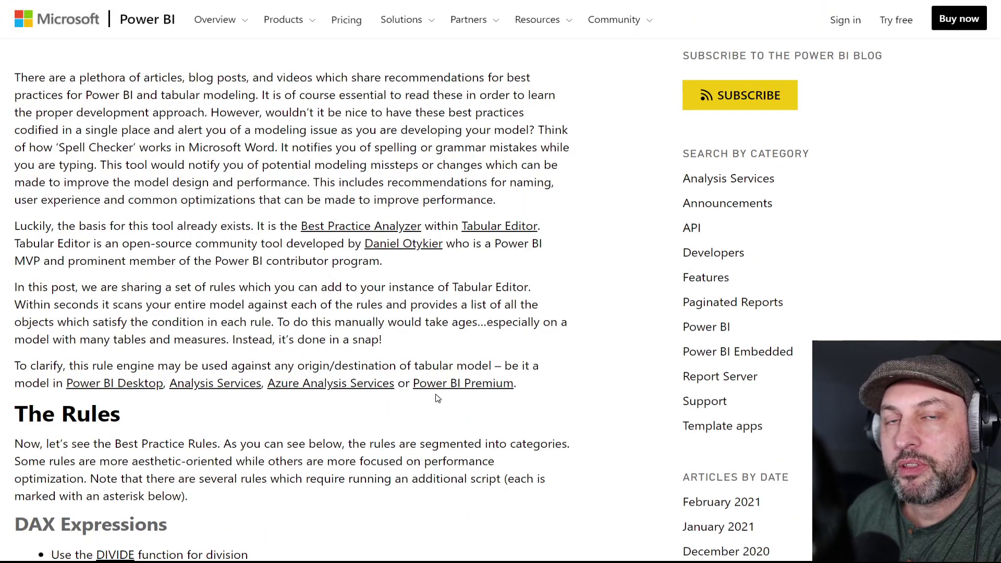
scroll(530, 356, down, 8)
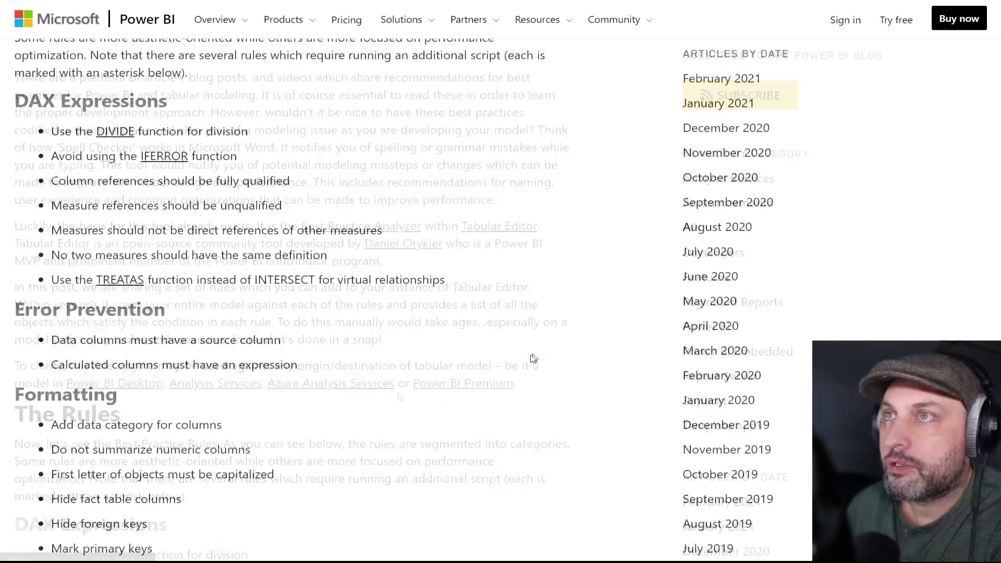
scroll(513, 360, up, 3)
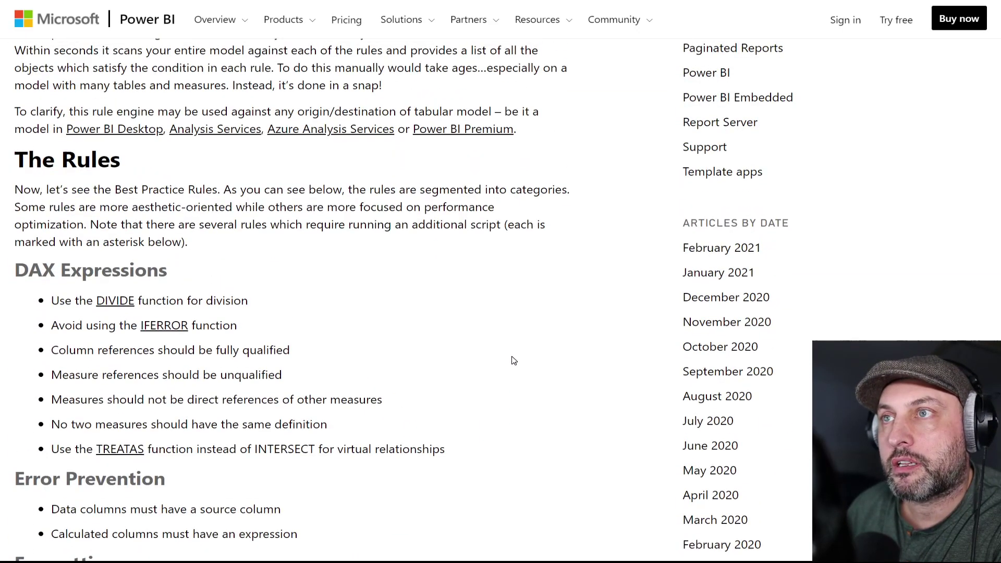
scroll(308, 271, up, 2)
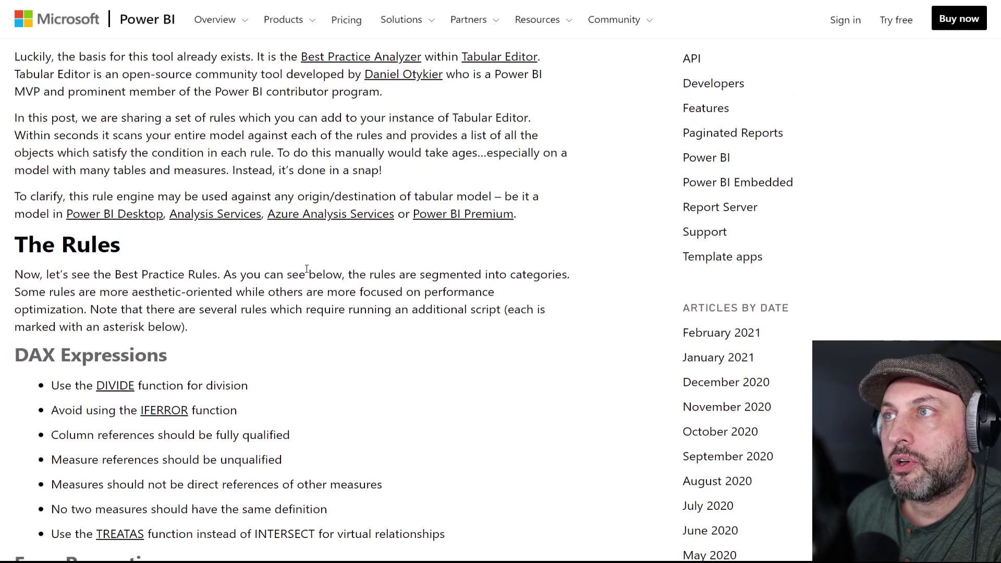
scroll(308, 270, down, 2)
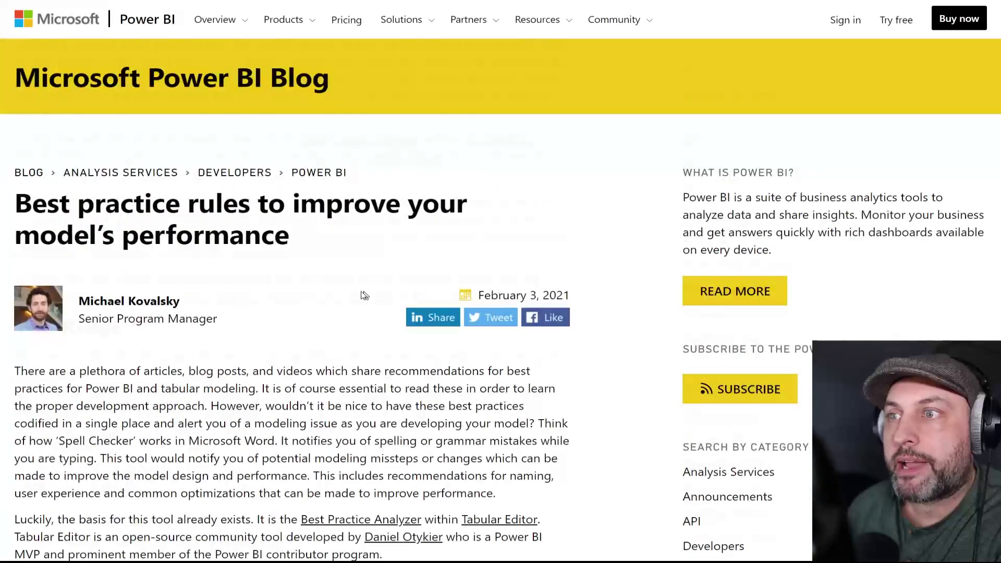
scroll(365, 295, down, 12)
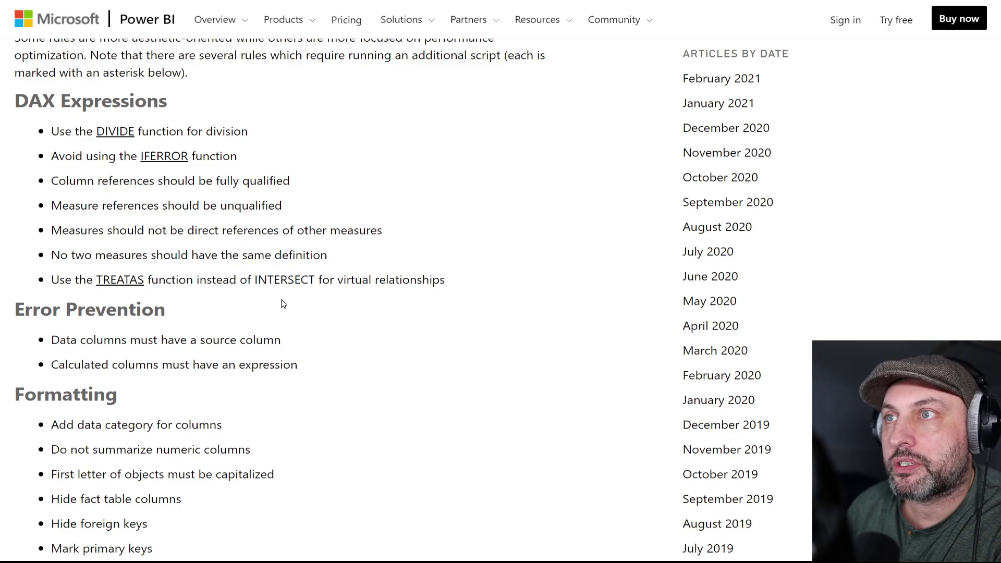
scroll(300, 350, down, 5)
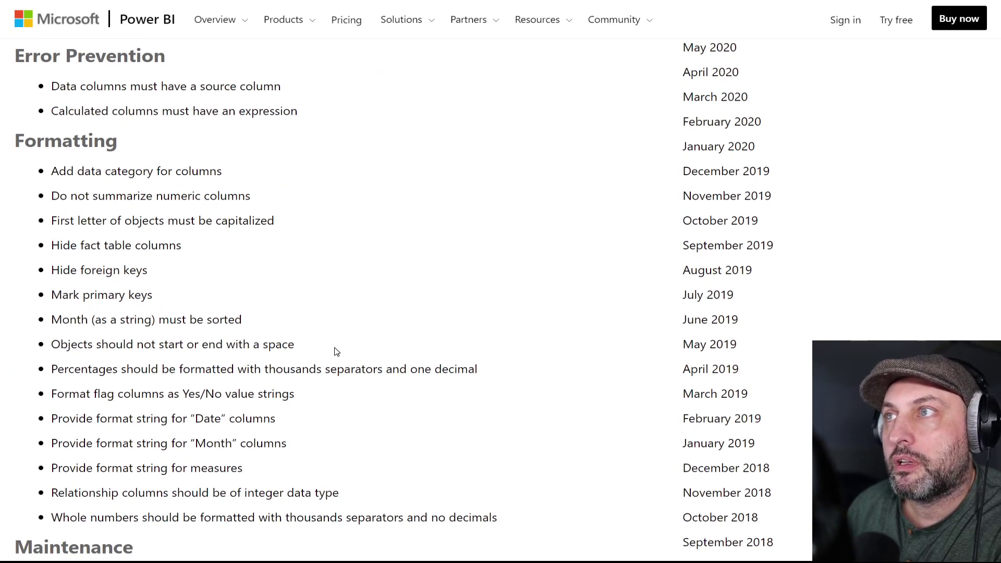
scroll(336, 352, down, 5)
scroll(385, 329, up, 5)
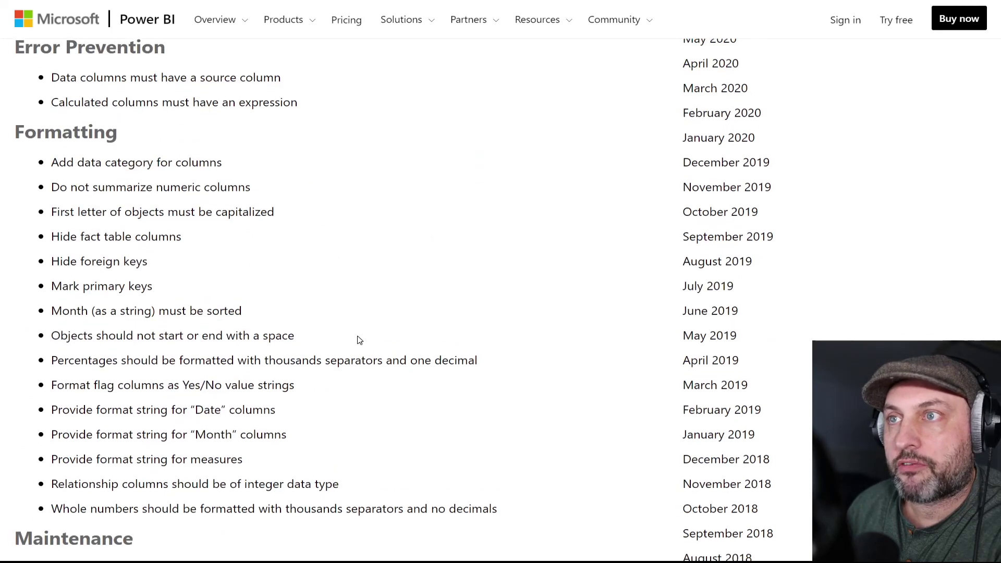
scroll(360, 340, up, 5)
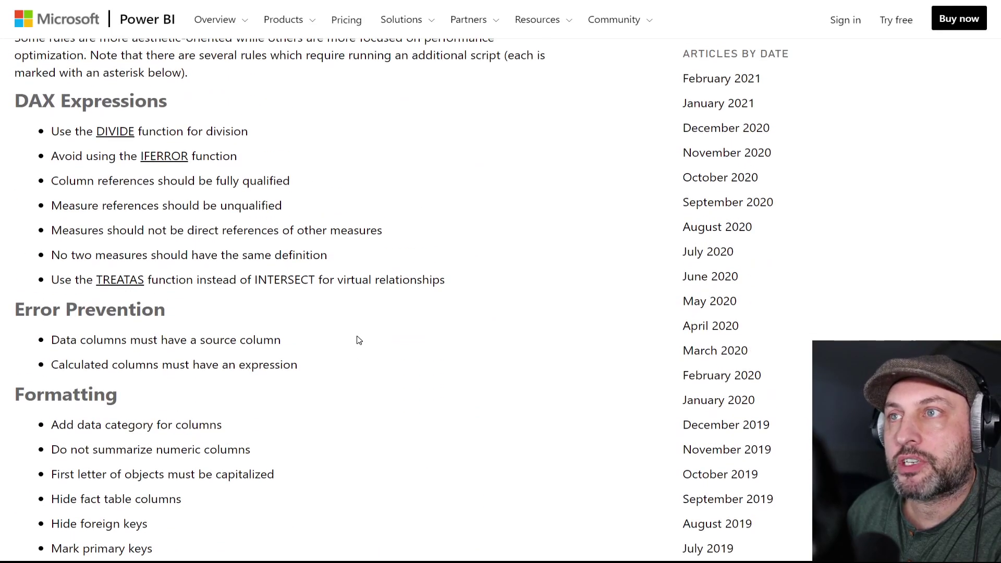
scroll(360, 340, down, 10)
scroll(399, 342, down, 5)
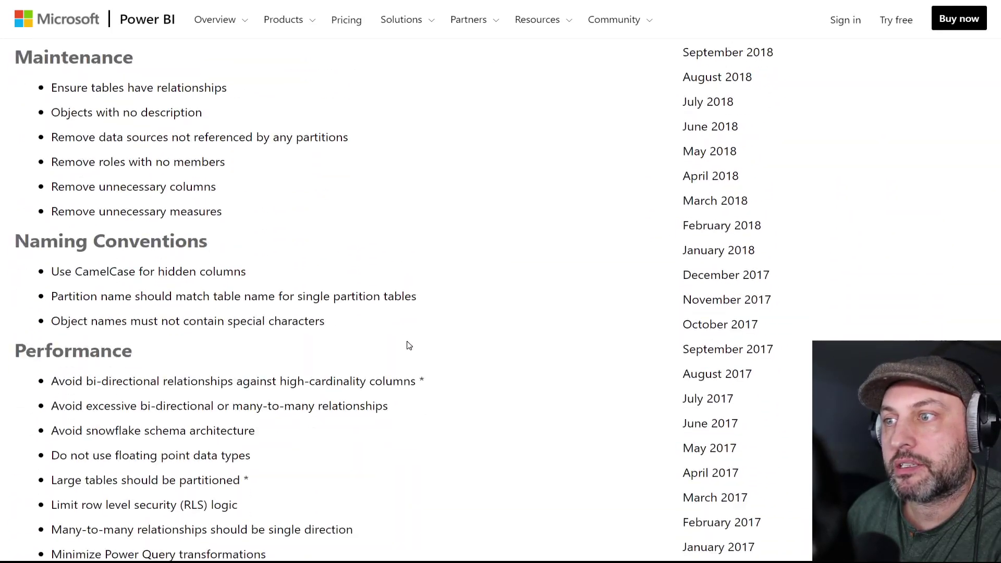
scroll(421, 343, down, 4)
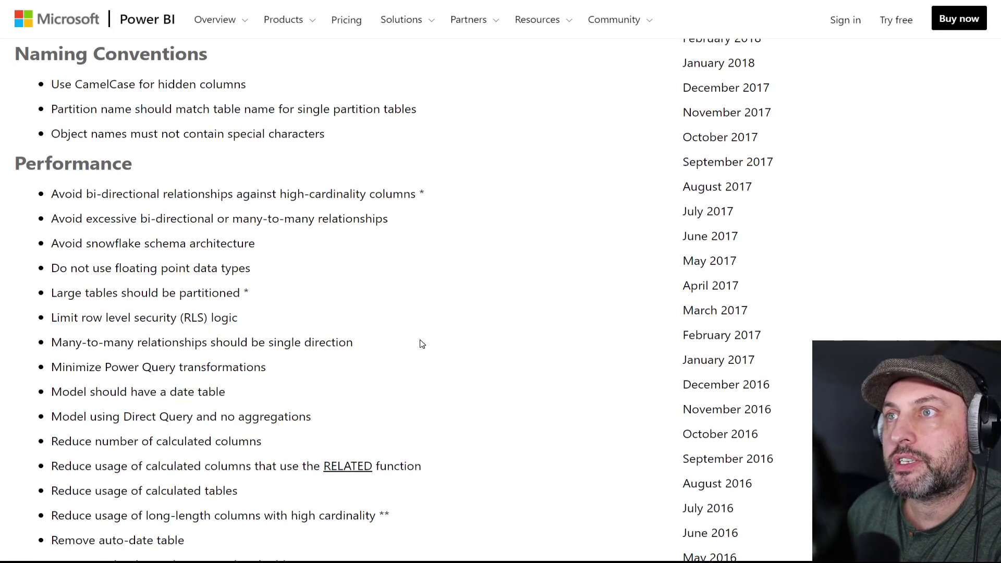
scroll(421, 343, down, 2)
scroll(243, 358, down, 3)
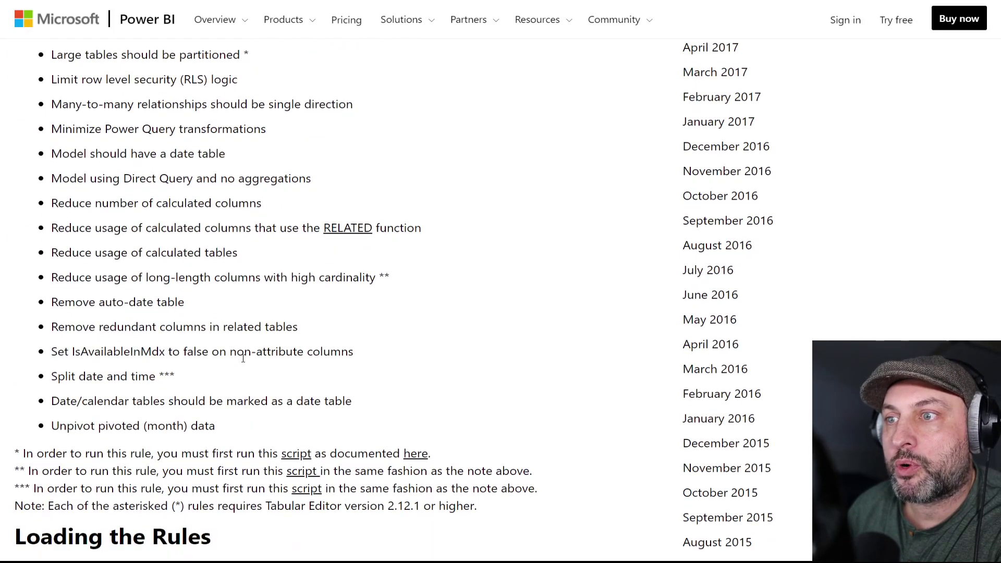
scroll(243, 359, down, 1)
scroll(421, 351, up, 8)
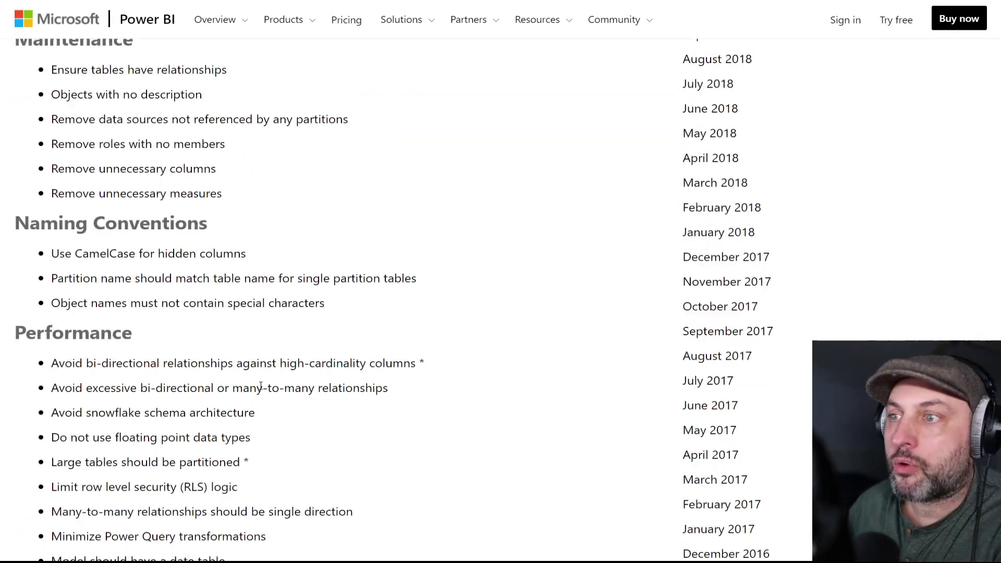
scroll(261, 386, down, 5)
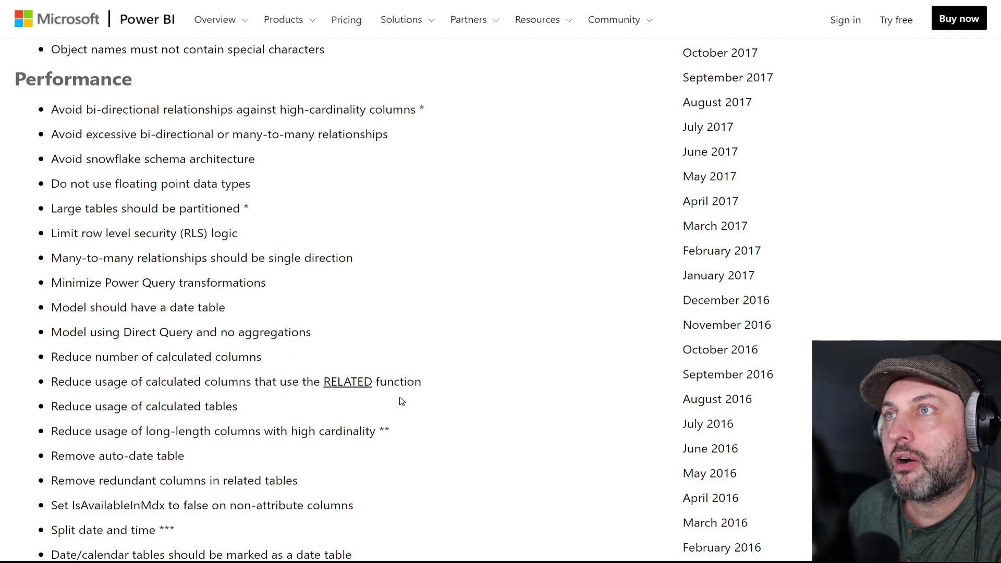
scroll(399, 401, up, 2)
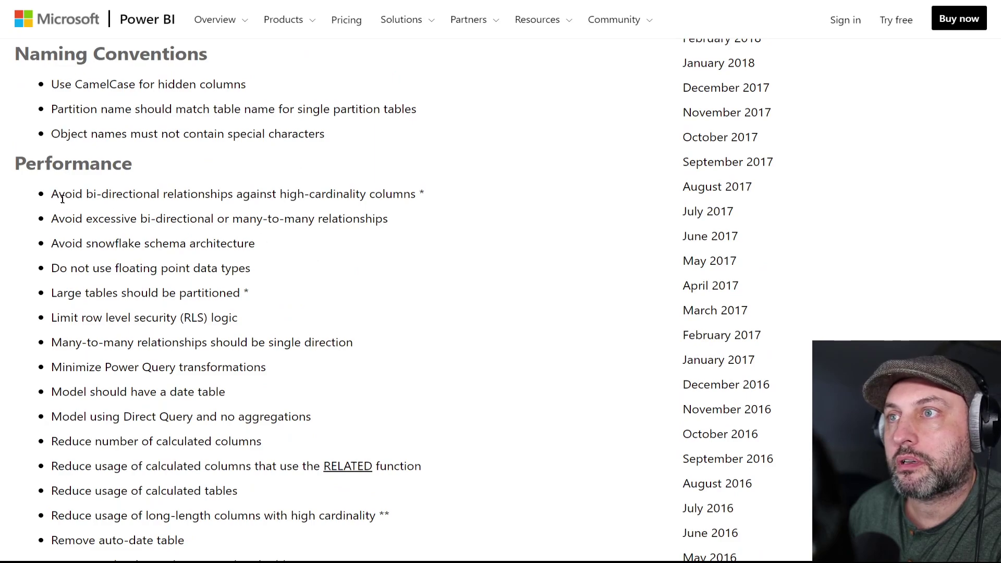
drag(54, 195, 430, 194)
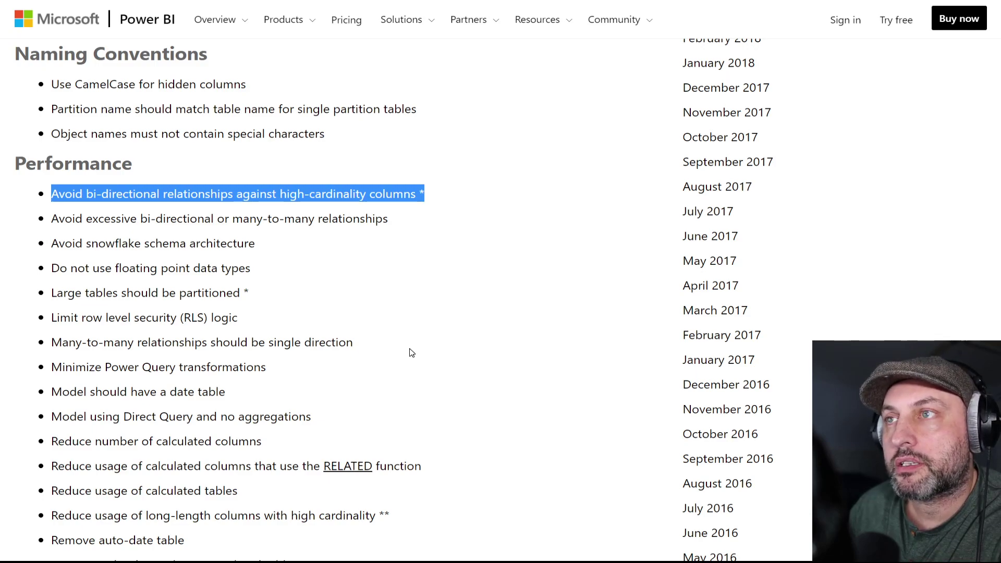
Step: Scroll down the blog to the Loading the Rules section
scroll(409, 352, up, 2)
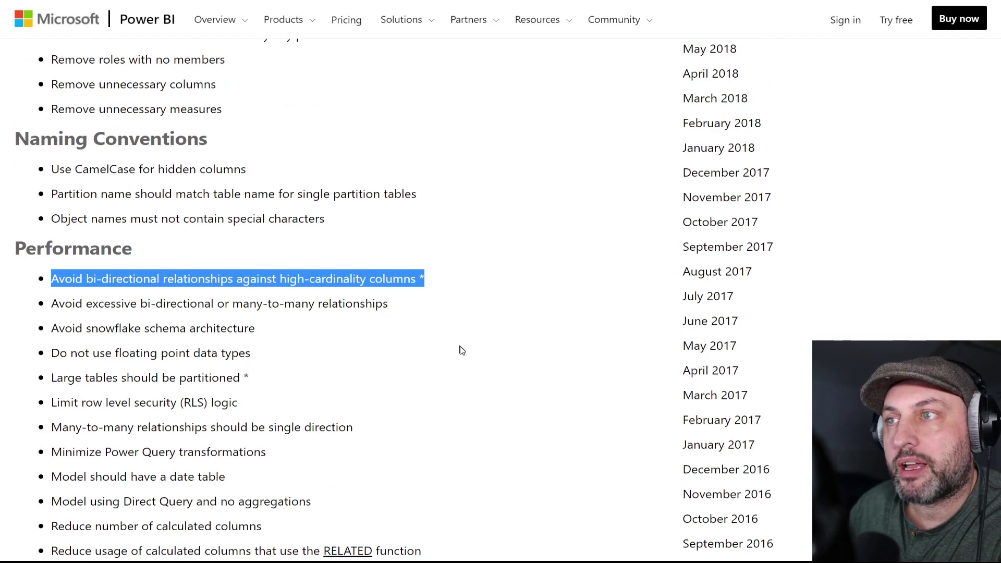
scroll(423, 374, down, 8)
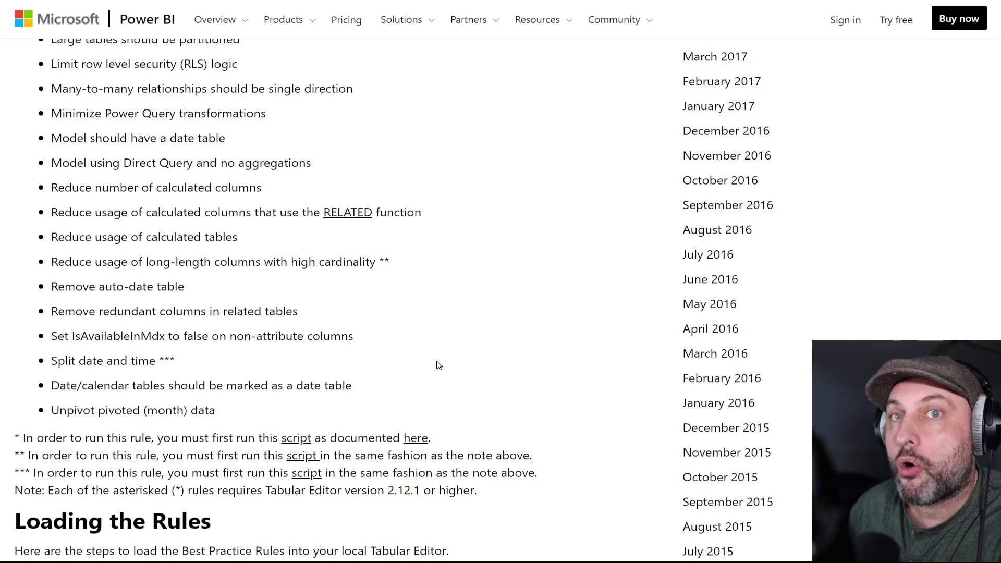
scroll(439, 365, down, 5)
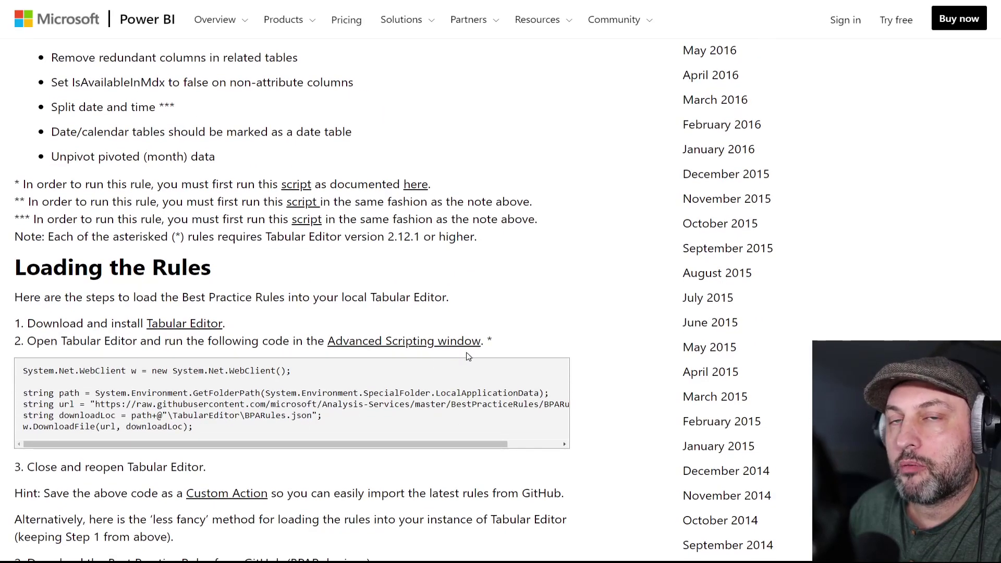
scroll(480, 375, down, 2)
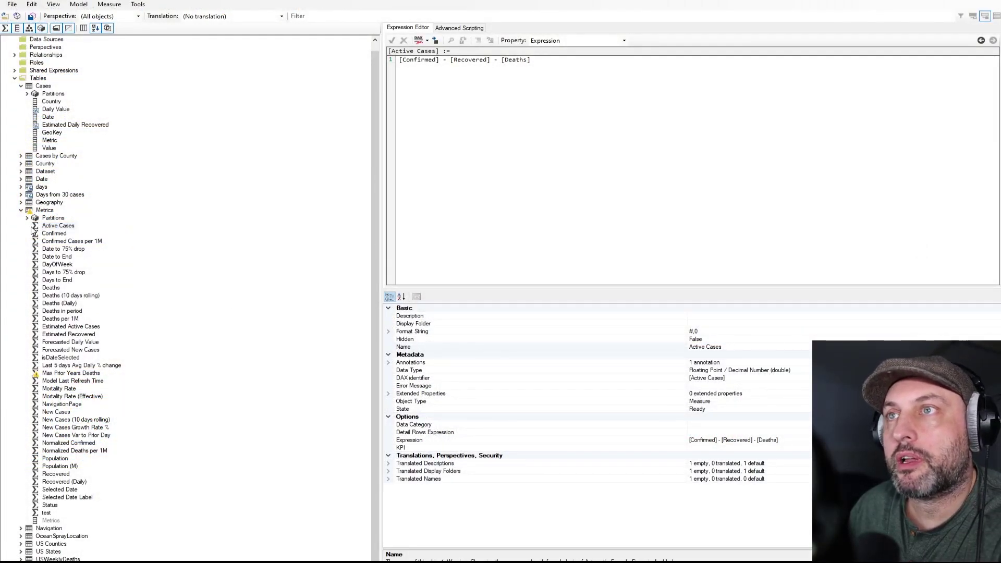
Step: Open a new script editor, then select the rule-download code in the blog article
scroll(91, 264, up, 1)
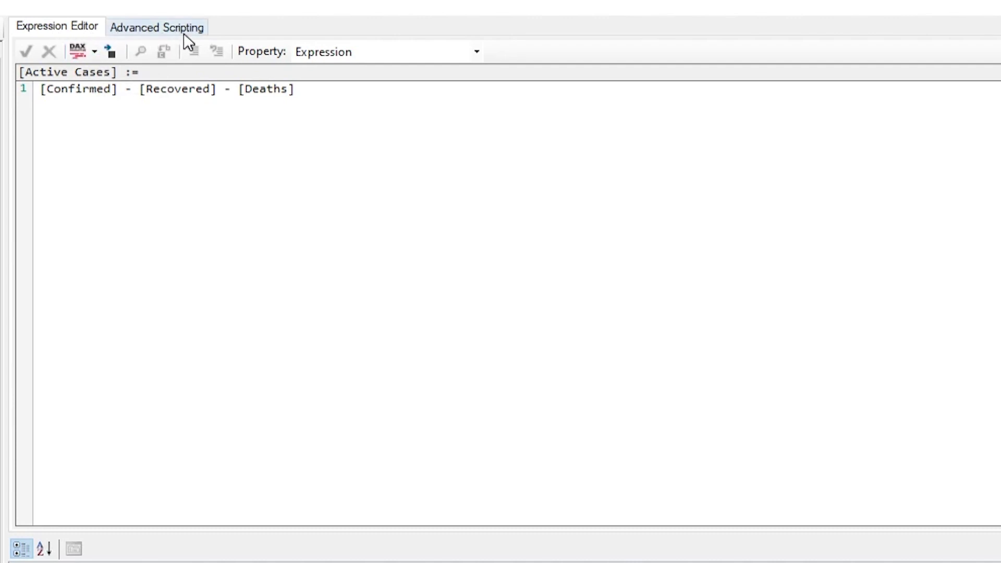
click(174, 30)
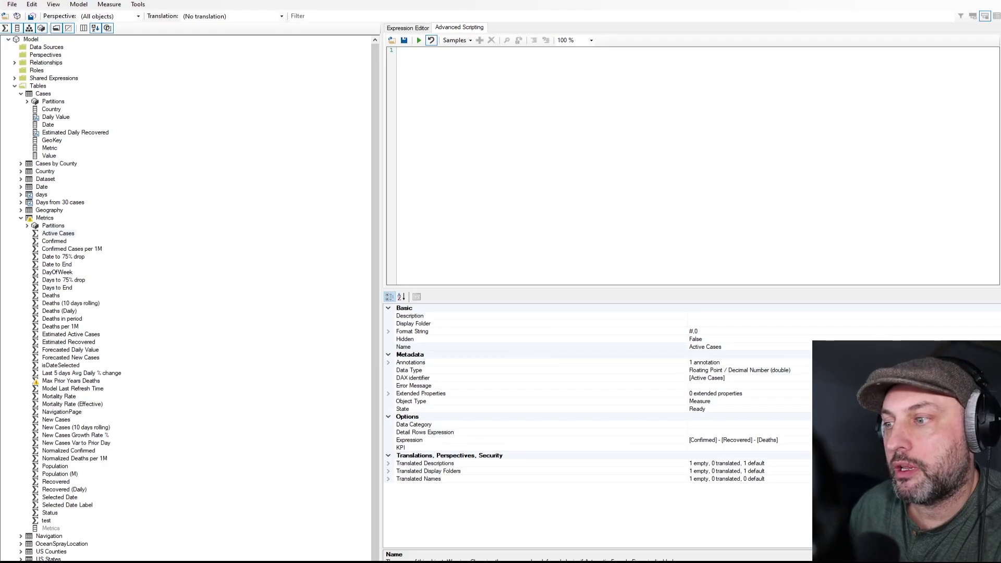
key(alt+Tab)
drag(193, 259, 24, 201)
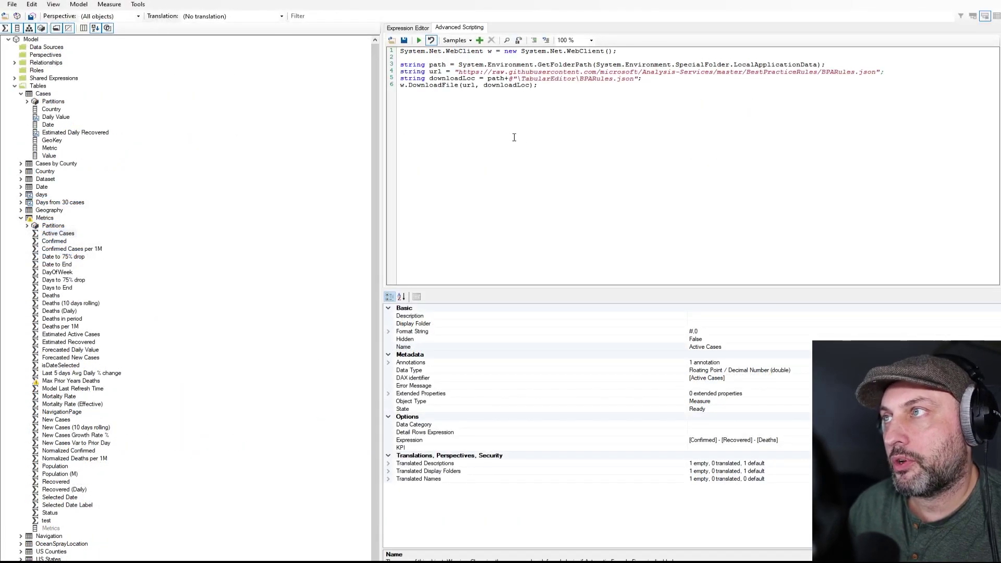
Step: Select all of the BPARules.json download script in Advanced Scripting and delete it
scroll(512, 139, down, 1)
scroll(505, 143, up, 1)
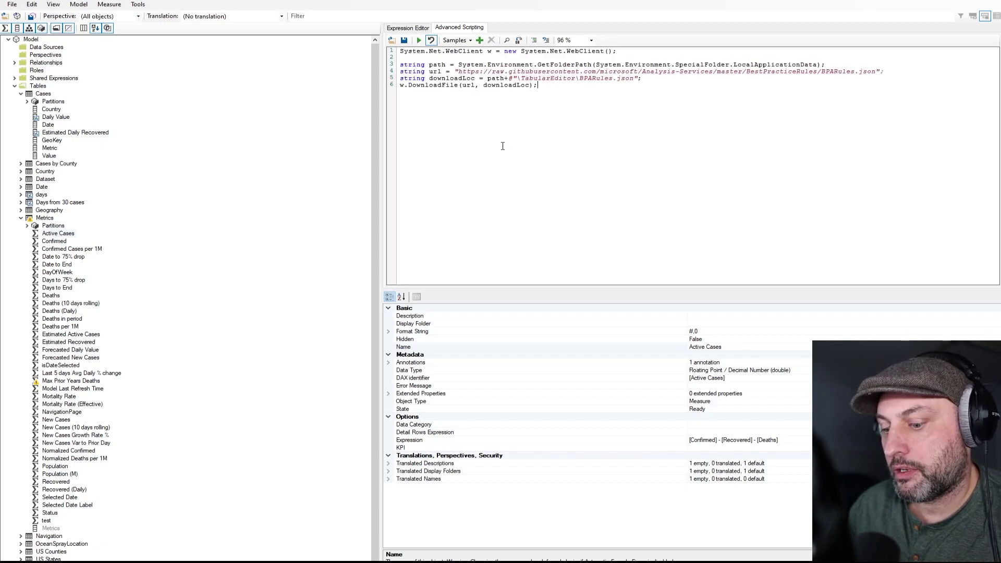
scroll(502, 146, up, 5)
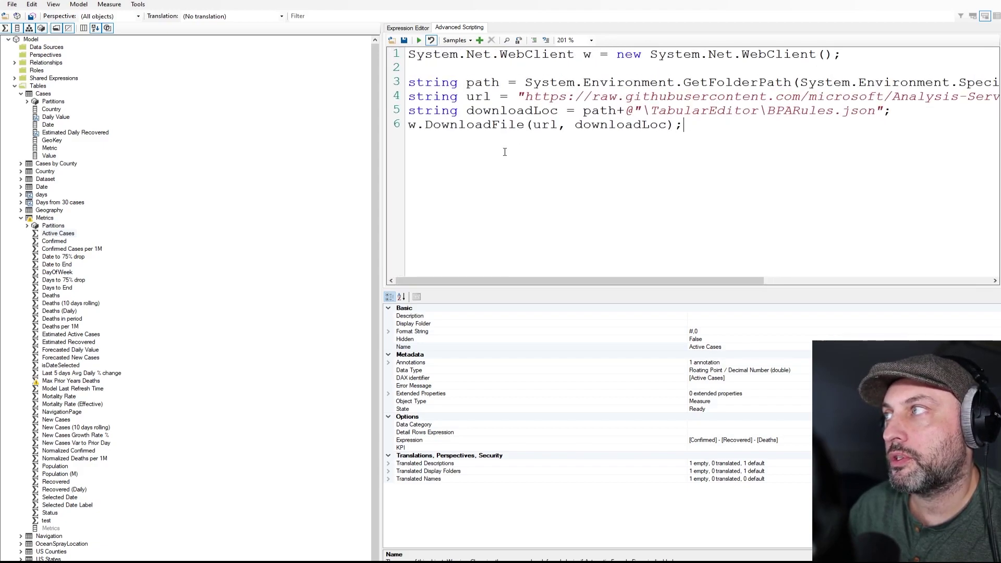
scroll(505, 152, up, 1)
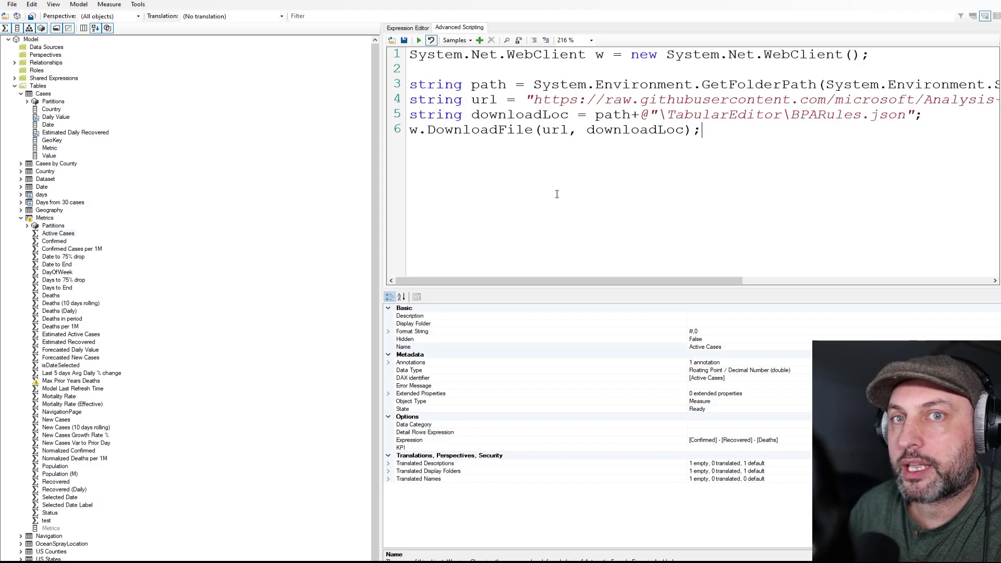
key(ctrl+a)
key(Delete)
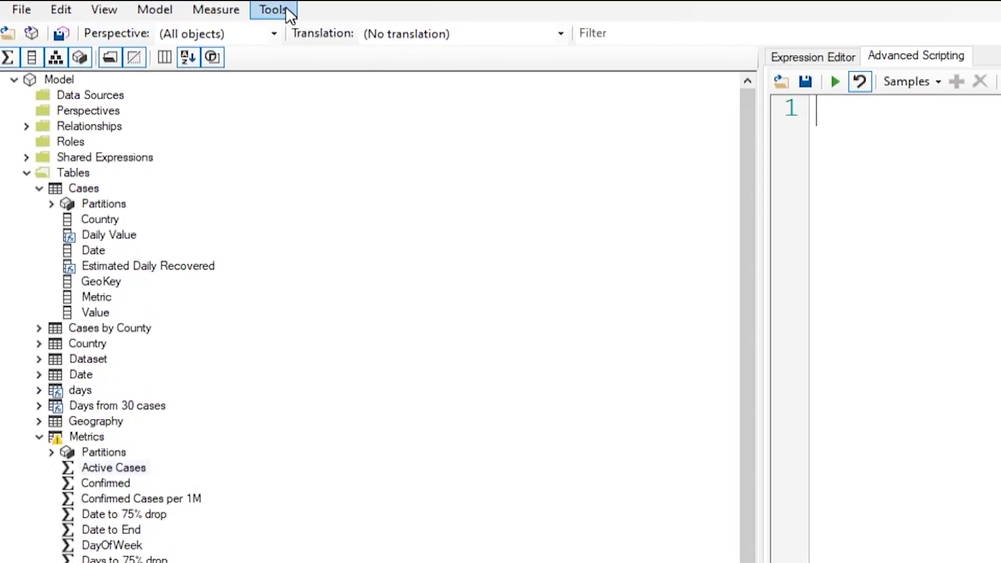
Step: Open Manage BPA Rules from Tools, show 'Rules for the local user', and enlarge the window
click(286, 8)
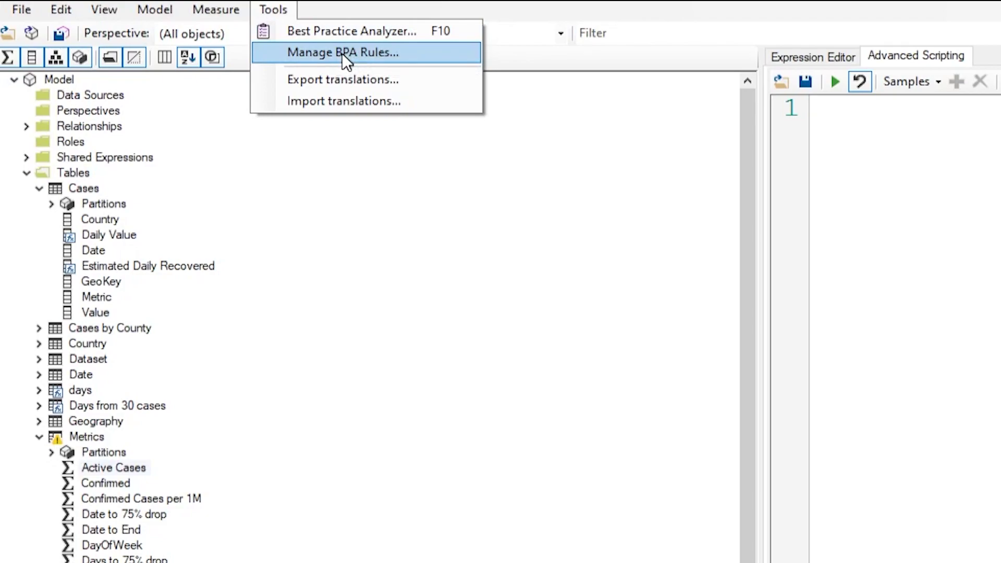
click(420, 54)
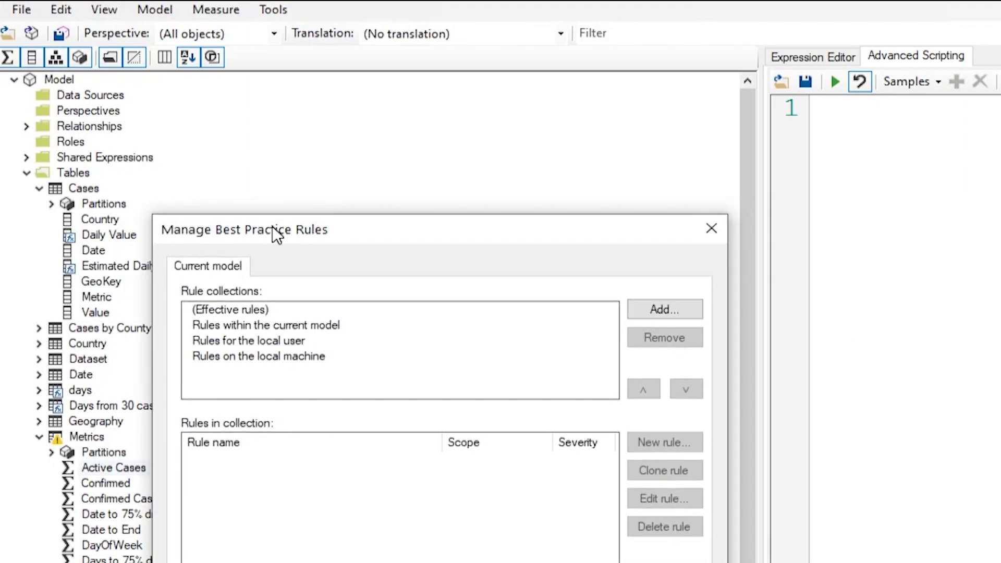
drag(272, 227, 320, 188)
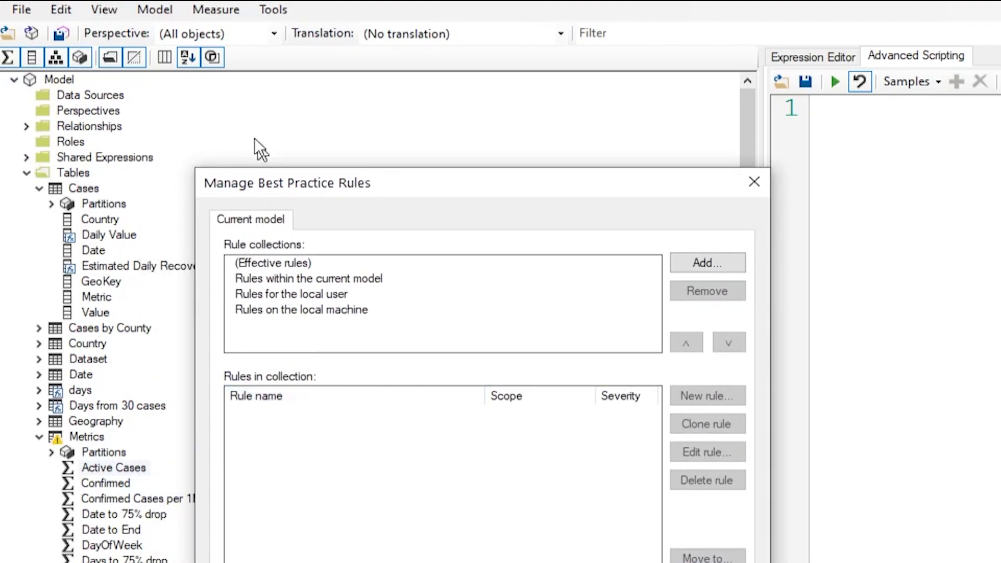
click(254, 293)
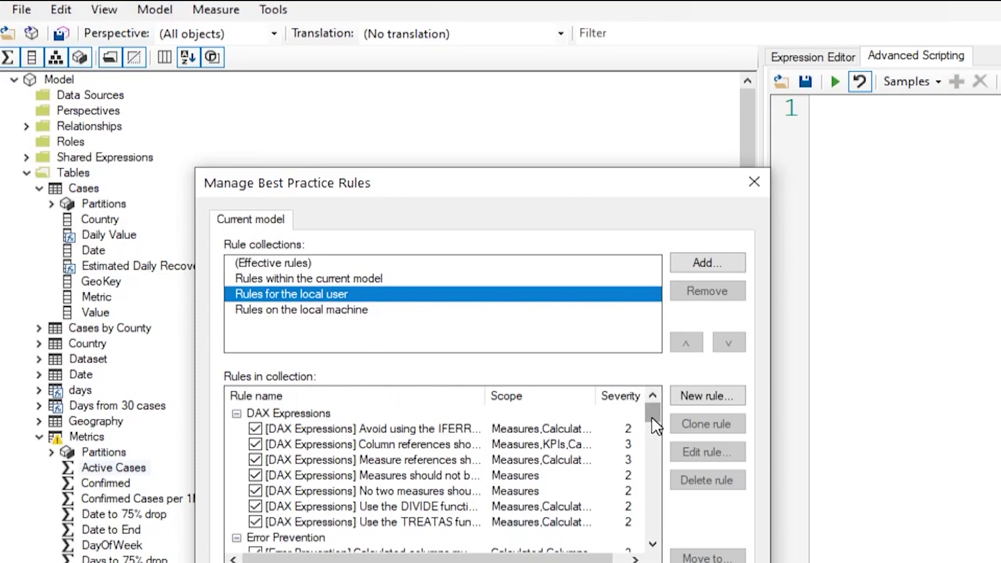
mouse_move(652, 417)
mouse_down()
mouse_move(666, 533)
mouse_move(659, 414)
mouse_up()
drag(351, 182, 237, 104)
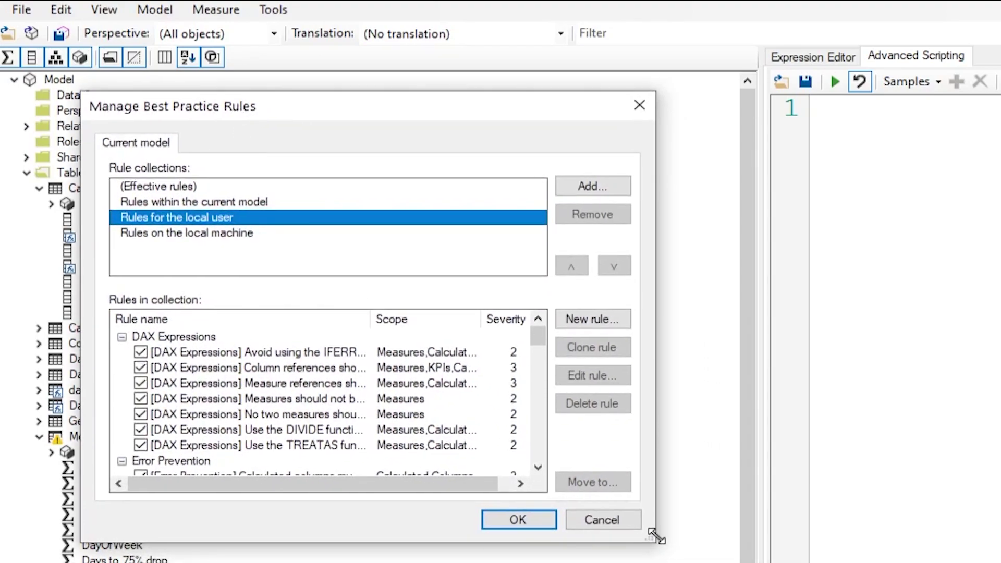
drag(656, 535, 1000, 562)
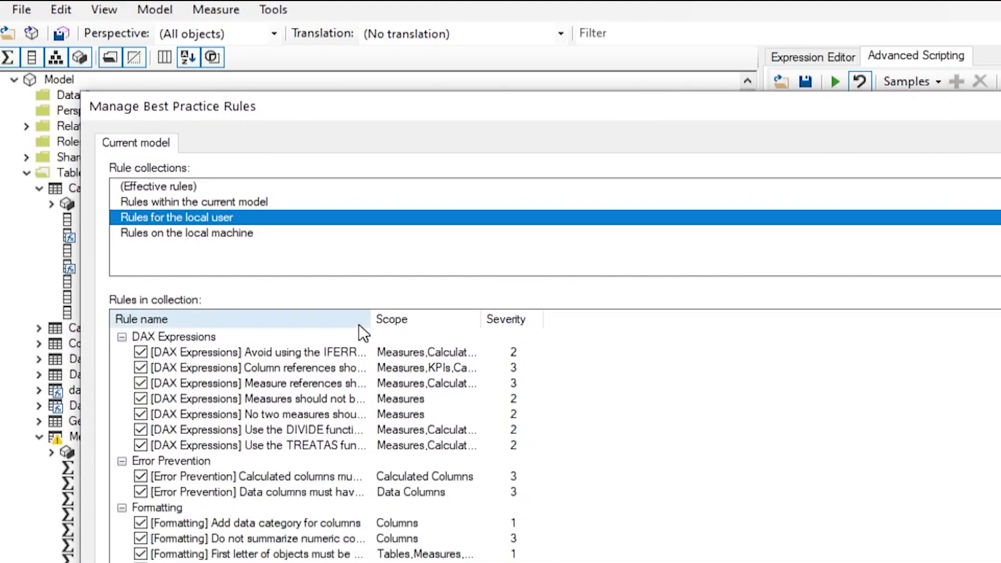
Step: Widen the Rule name column and edit the 'Avoid using the IFERROR function' rule
drag(371, 319, 615, 342)
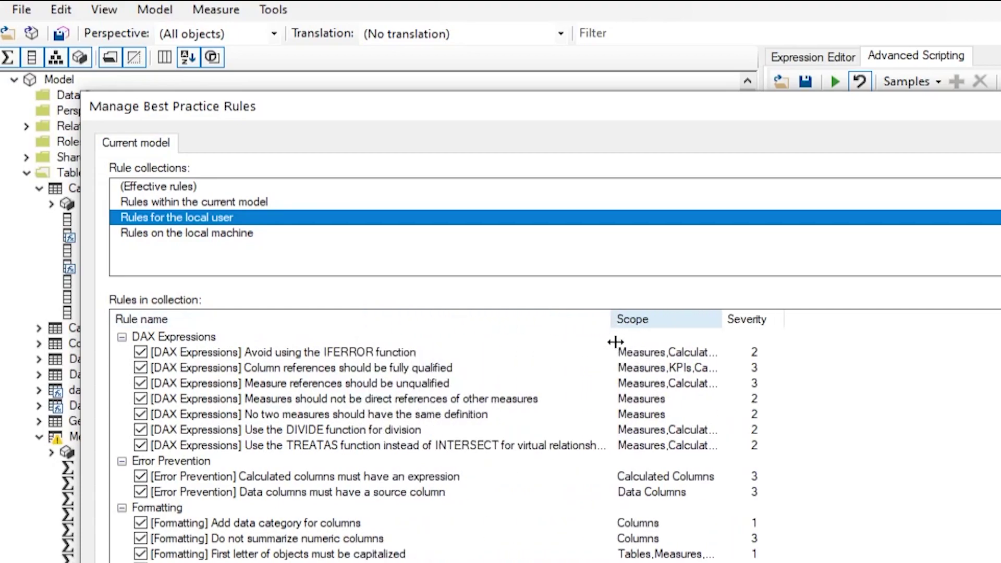
scroll(616, 342, down, 10)
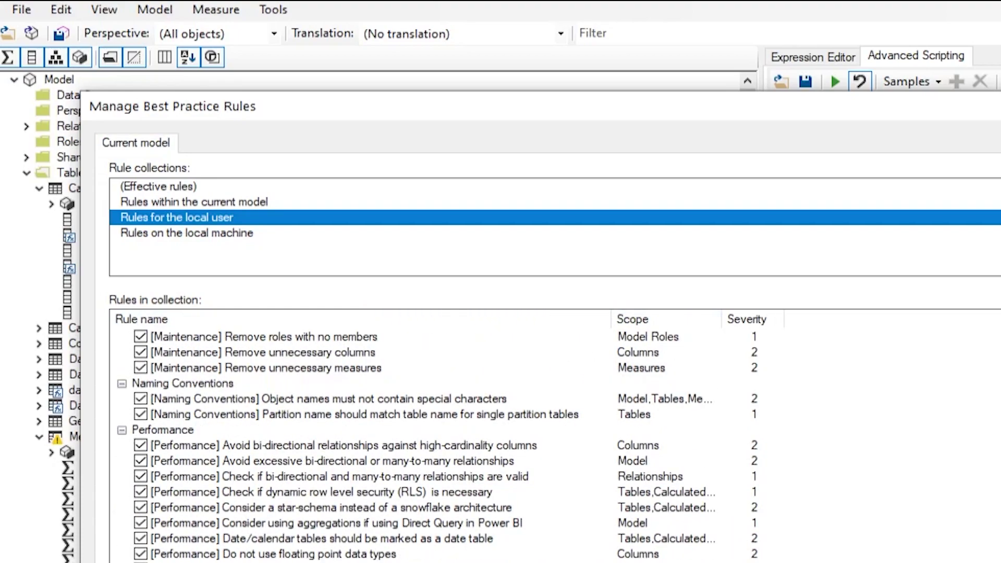
scroll(615, 342, up, 10)
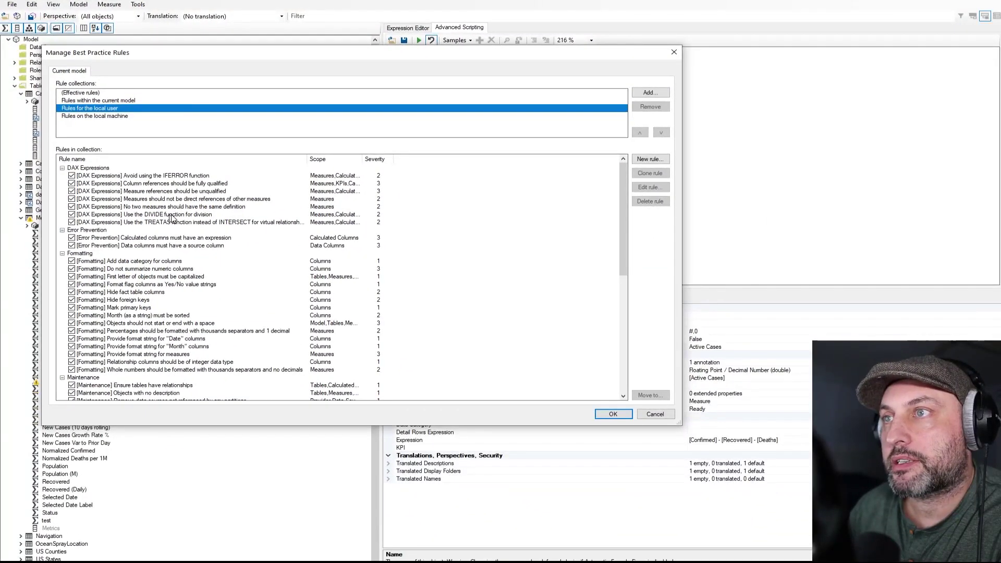
click(162, 178)
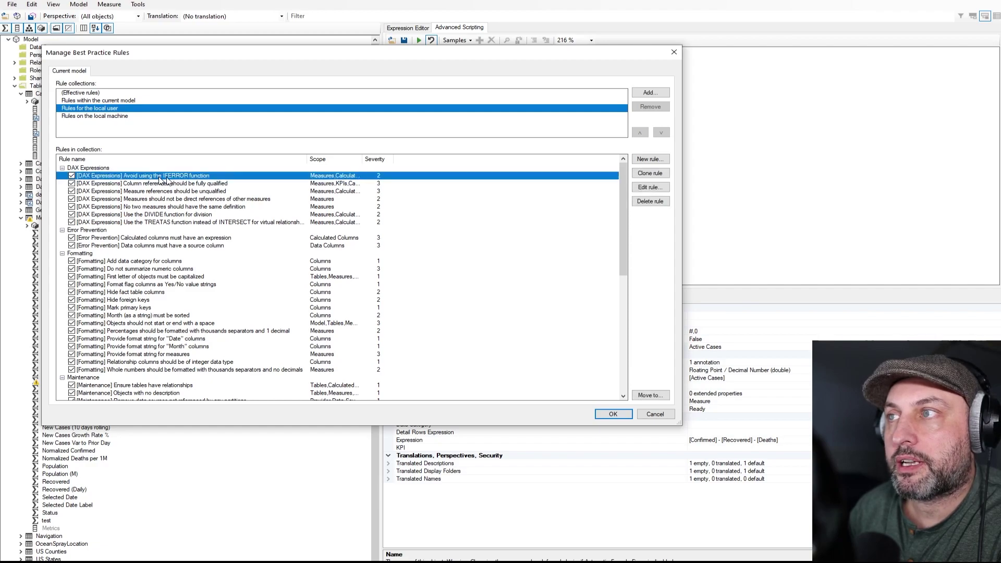
click(651, 187)
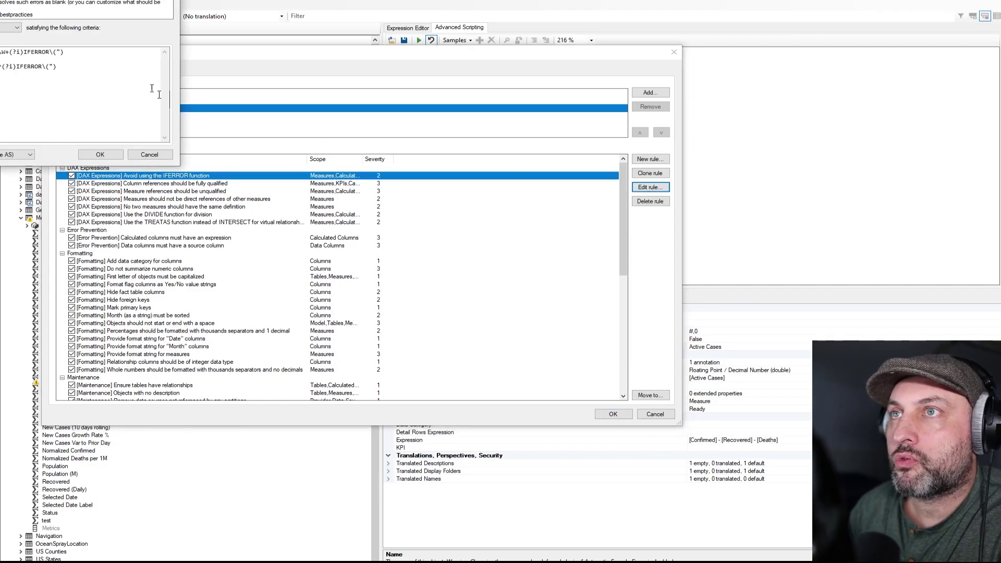
Step: Read the IFERROR rule's description, marking its reference link
drag(152, 89, 161, 154)
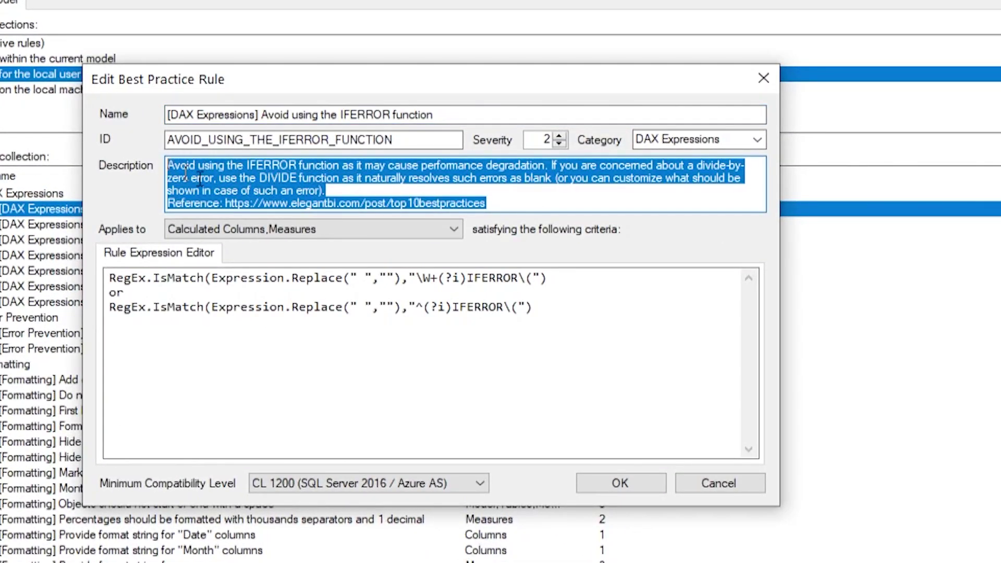
click(408, 178)
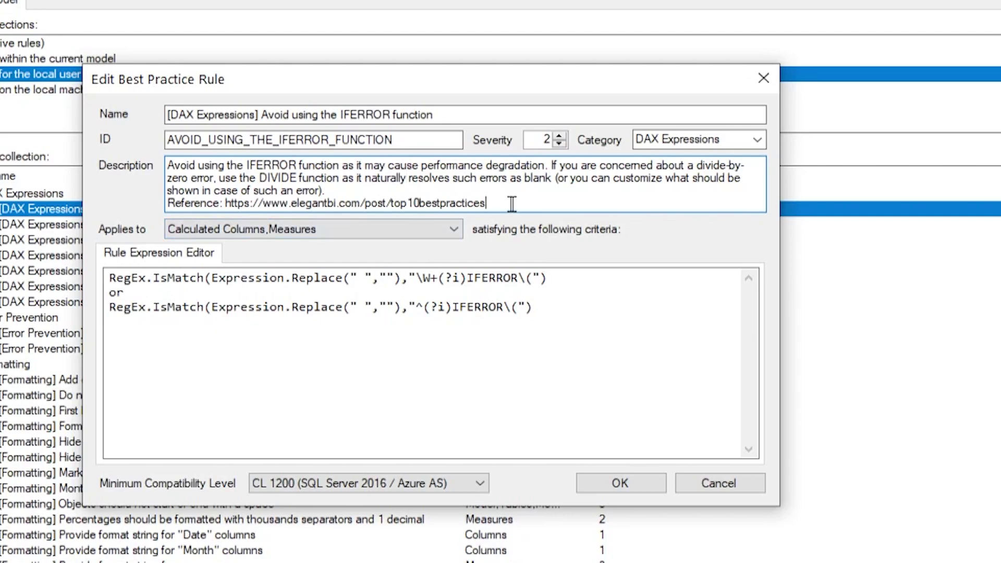
drag(511, 204, 224, 202)
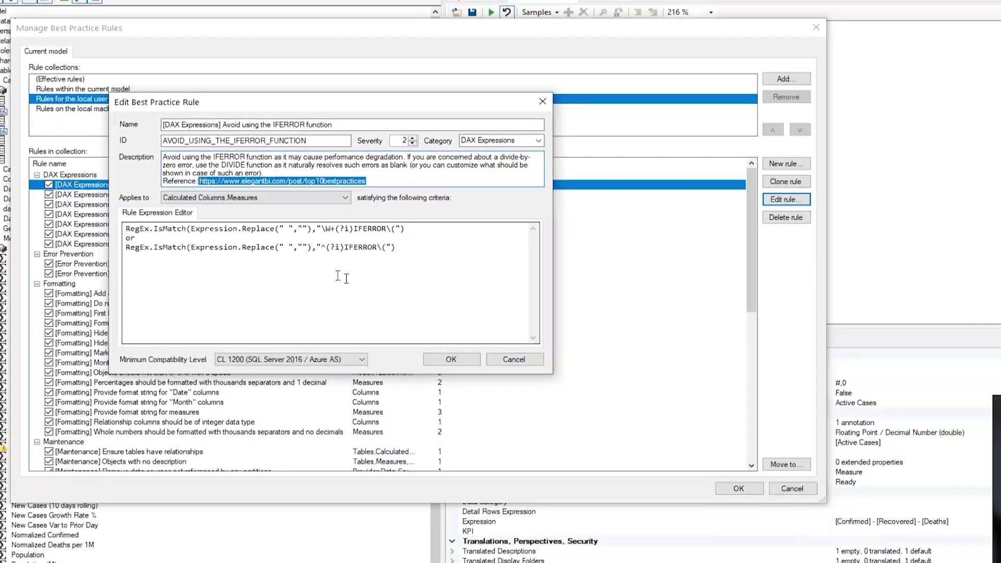
Step: Select the Rule Expression to review it, then cancel the rule editor unchanged
click(631, 318)
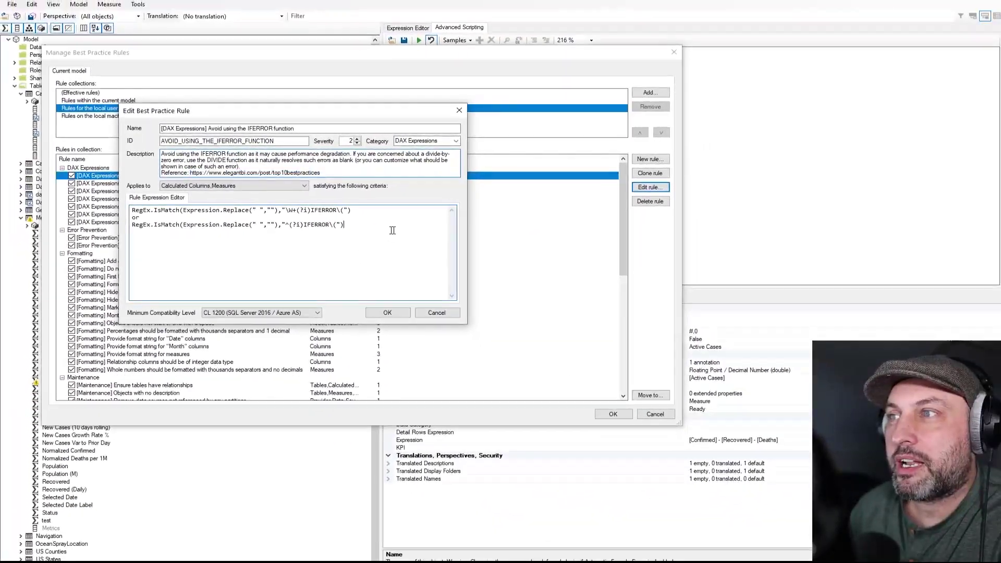
drag(393, 230, 116, 209)
click(313, 267)
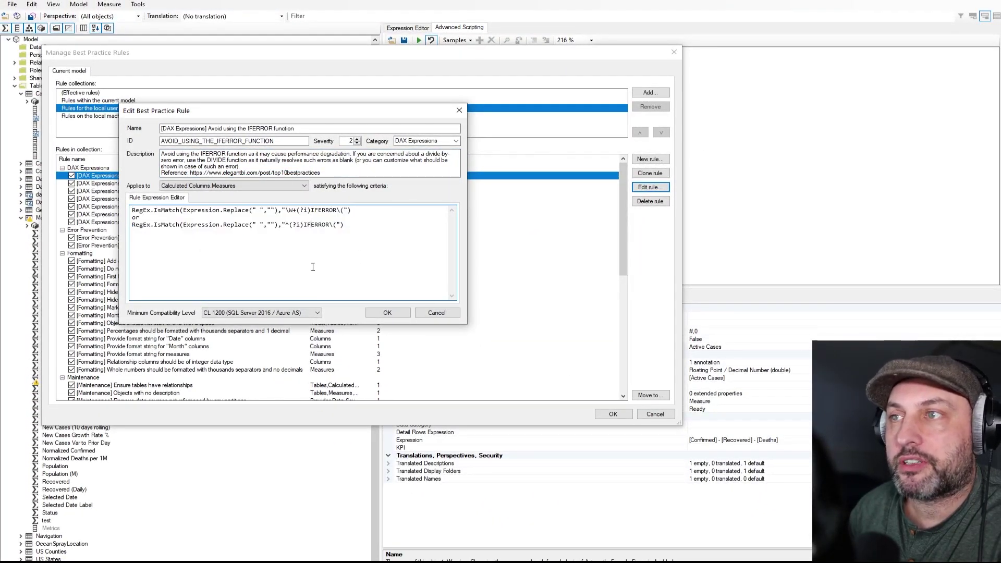
drag(384, 230, 127, 208)
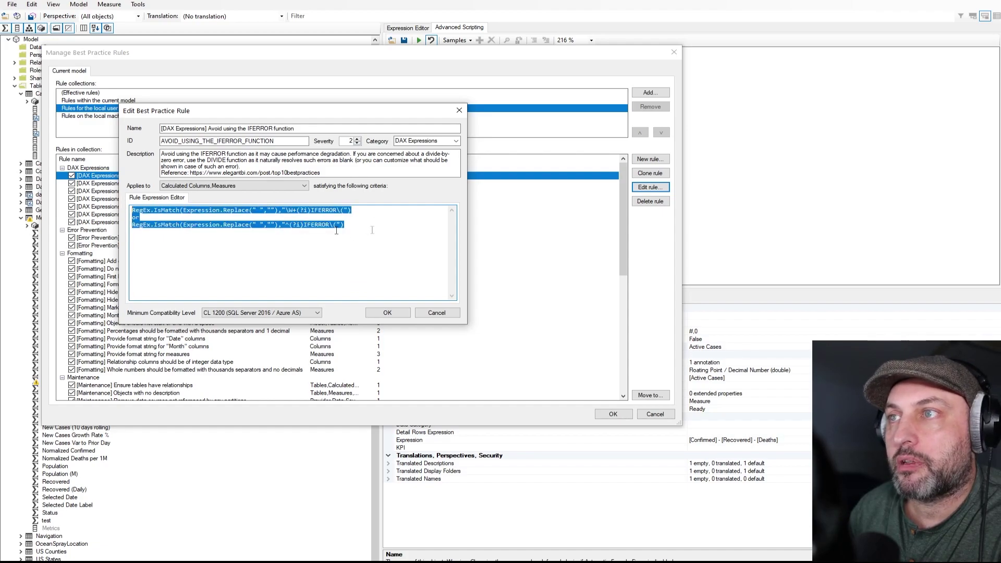
click(389, 229)
drag(389, 229, 124, 208)
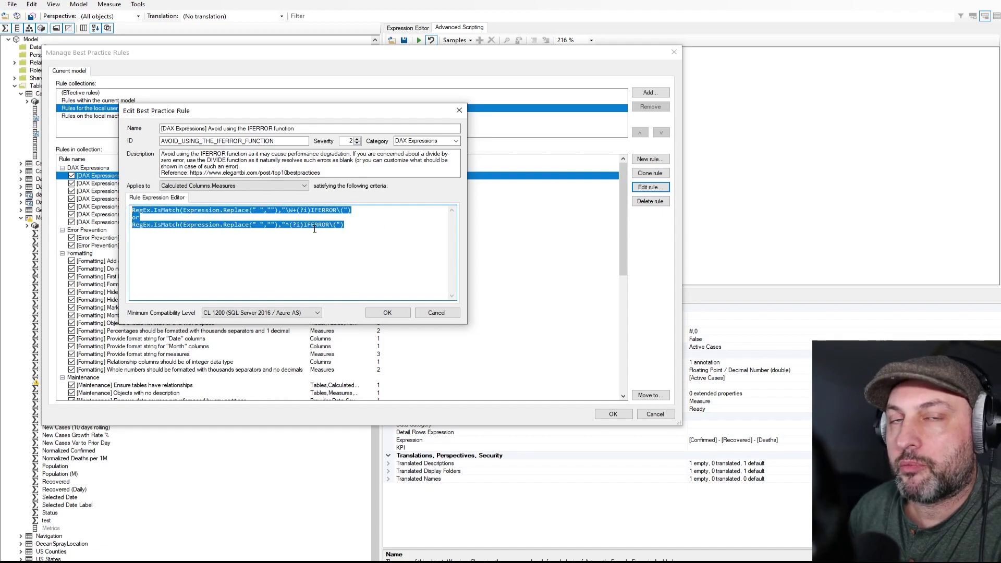
click(393, 242)
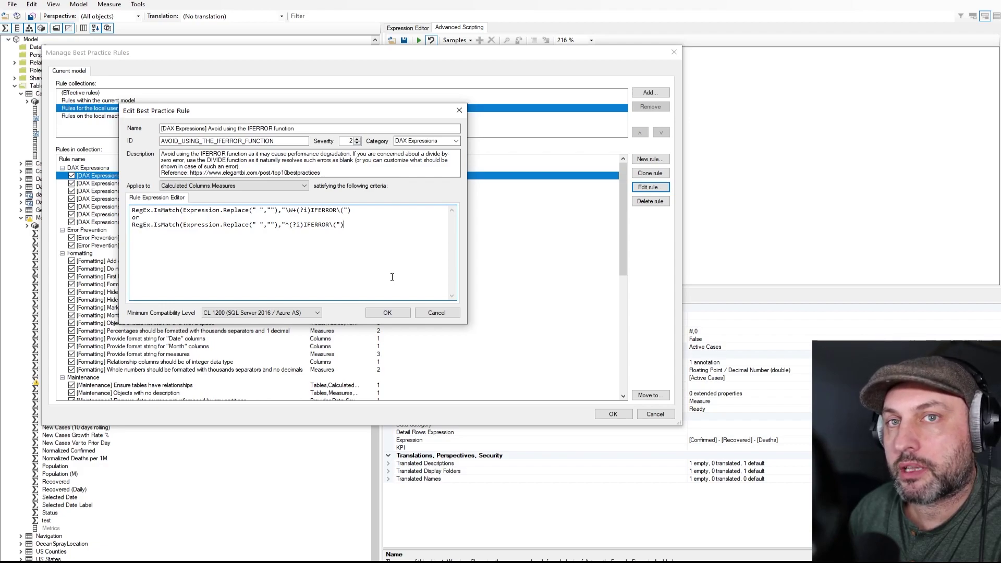
click(387, 313)
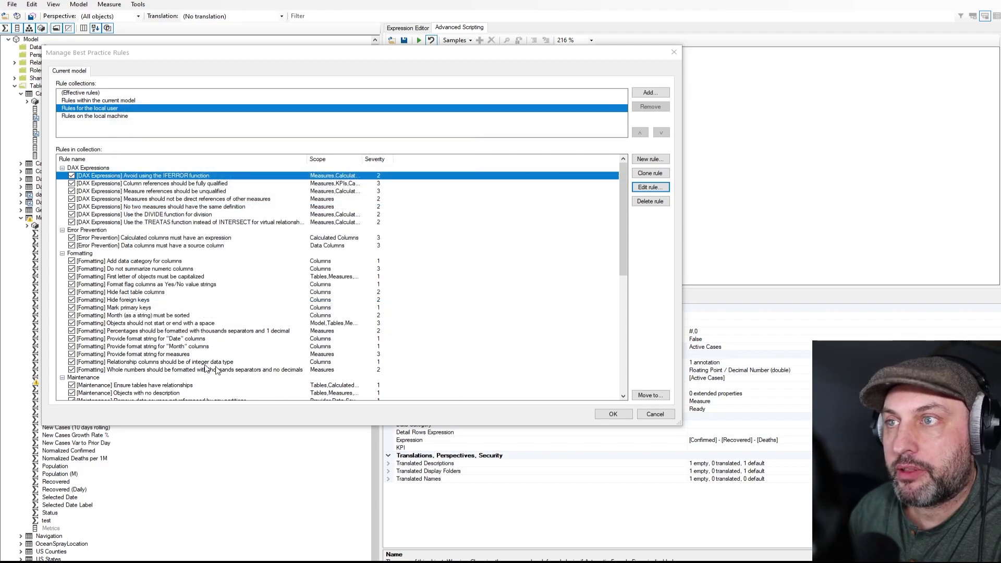
Step: View the '[Formatting] Hide fact table columns' rule, dismiss it with Esc, and close the rules manager
scroll(167, 287, down, 4)
scroll(165, 315, down, 3)
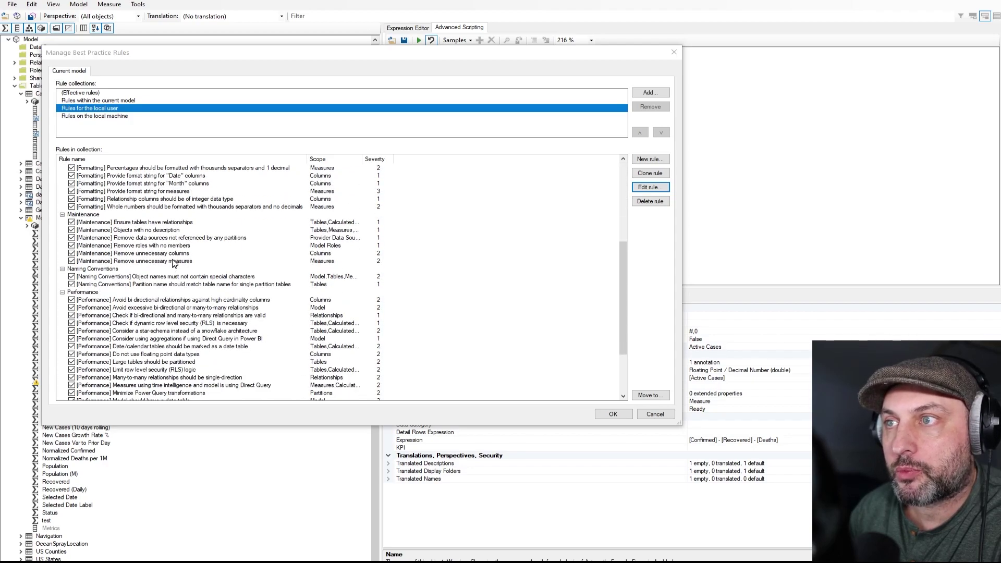
scroll(218, 341, down, 3)
scroll(218, 341, up, 2)
scroll(216, 342, up, 6)
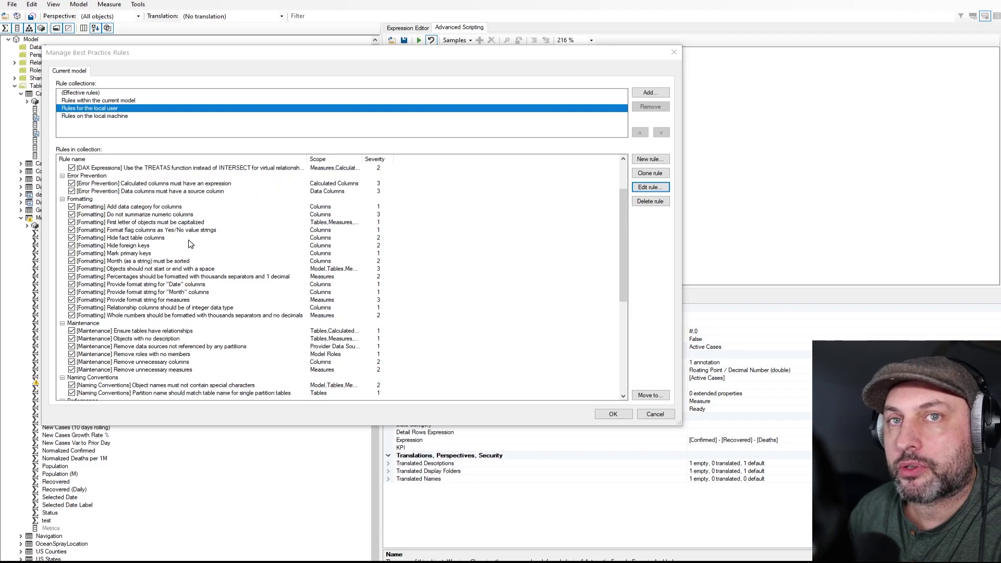
click(154, 239)
click(649, 188)
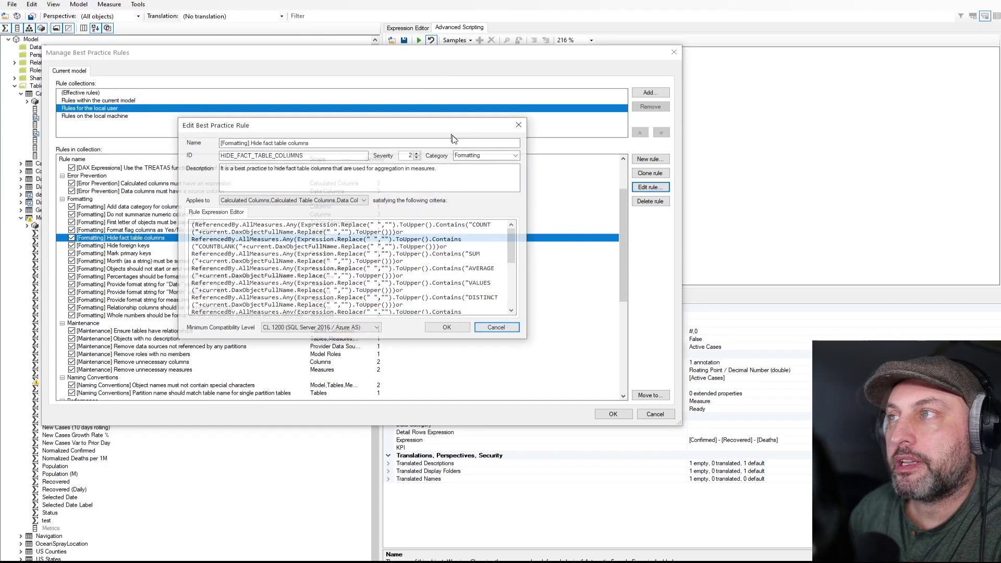
key(Escape)
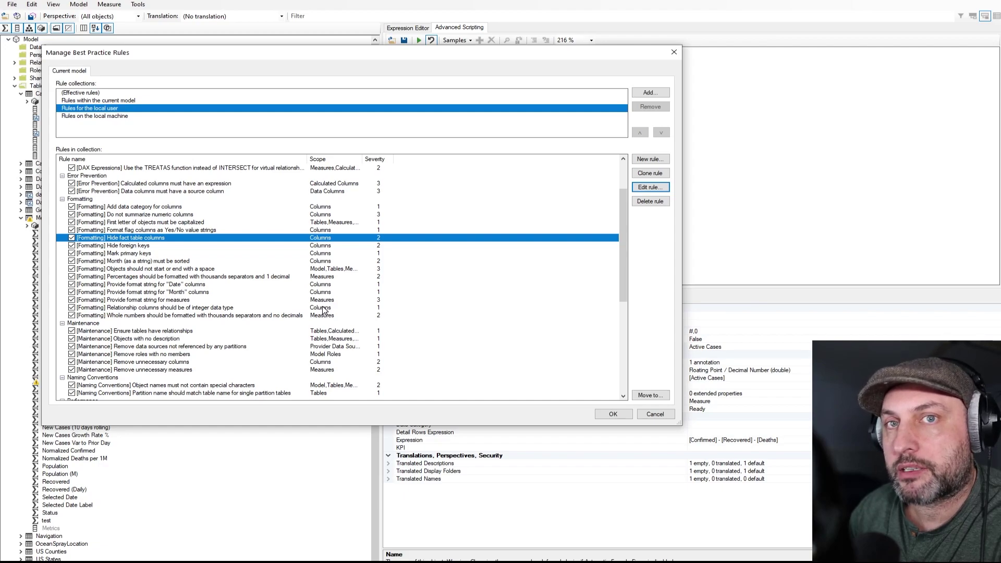
click(654, 413)
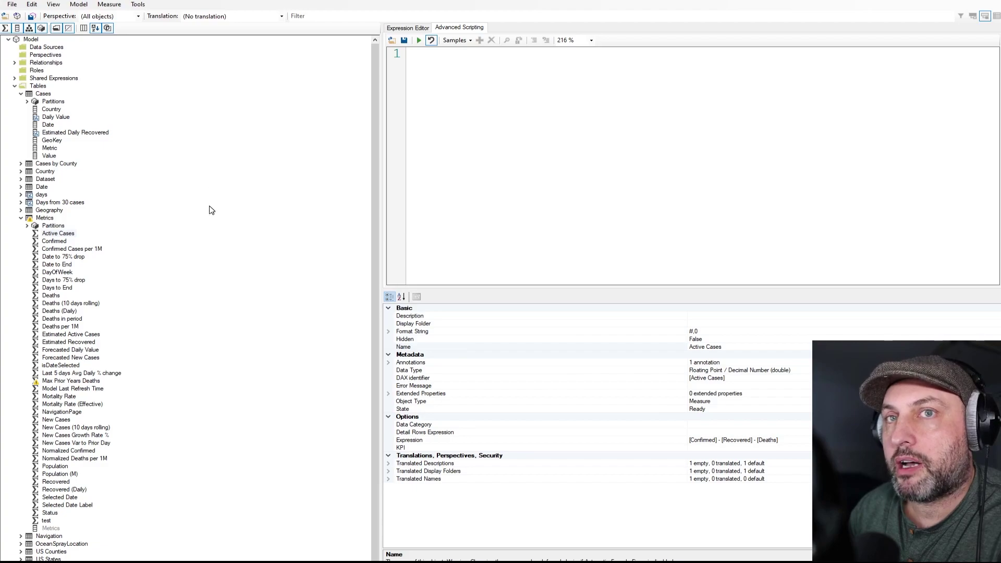
Step: Run the Best Practice Analyzer from Tools and enlarge its results window
click(138, 6)
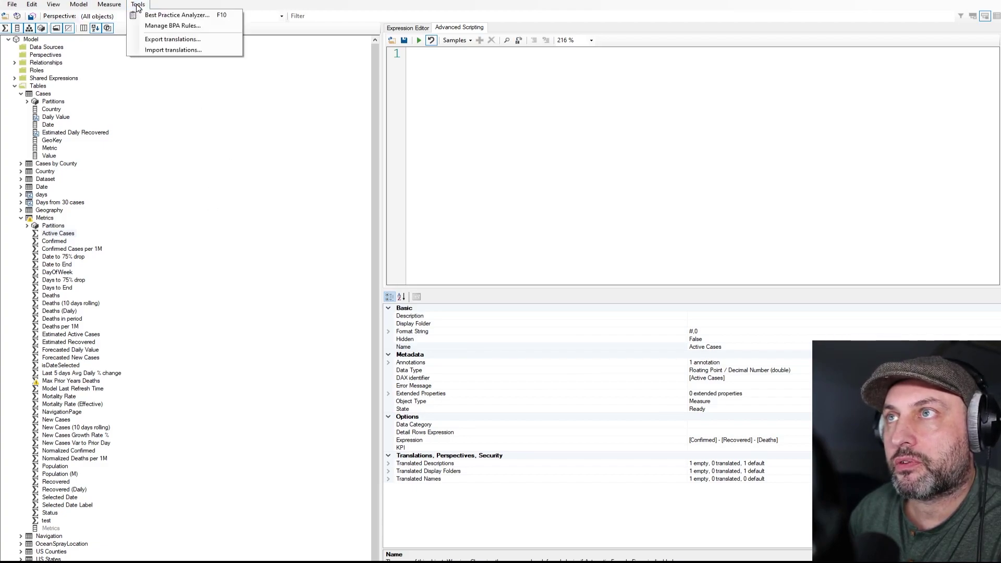
click(177, 15)
drag(74, 31, 169, 46)
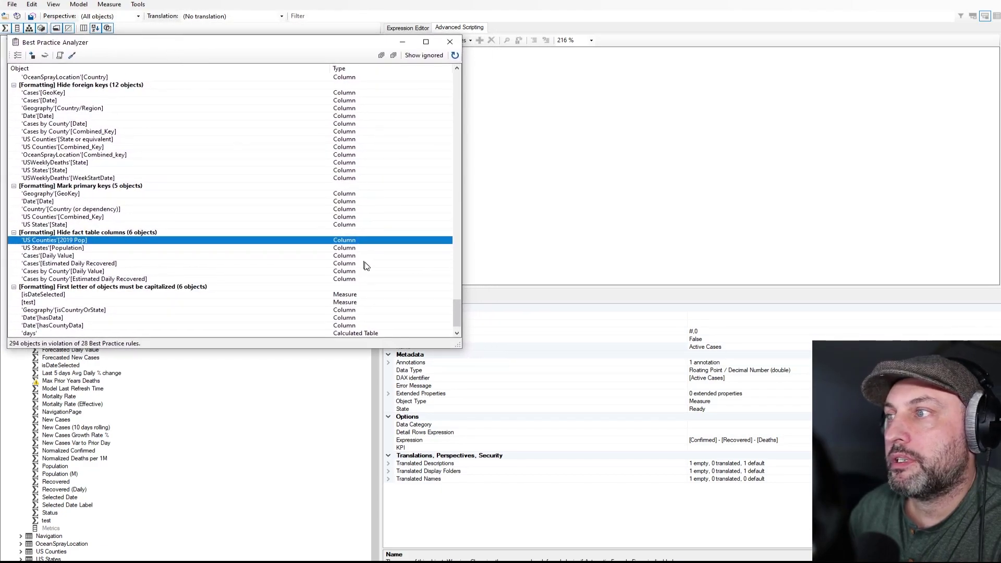
drag(458, 345, 590, 512)
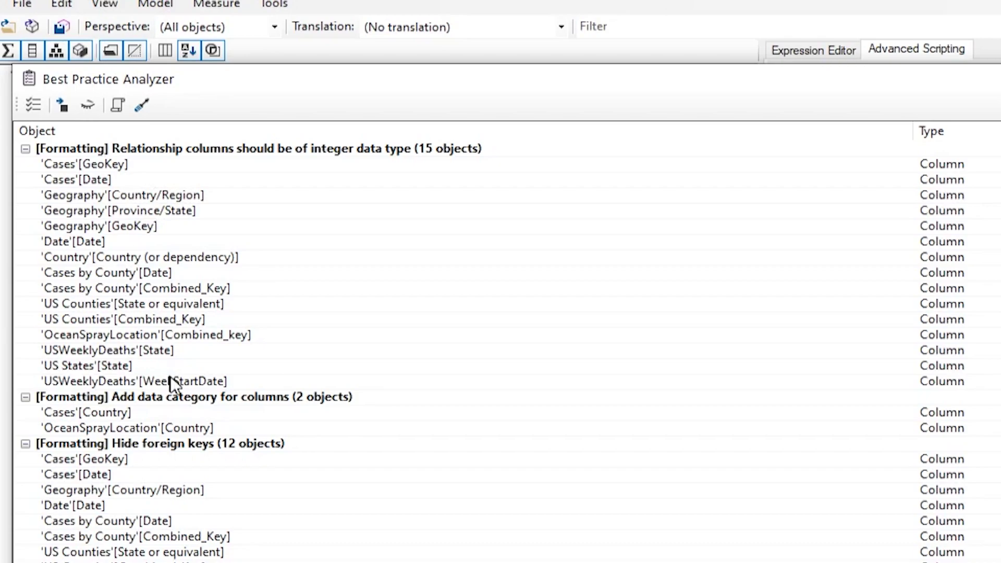
Step: Collapse the Relationship columns, Do not summarize, Percentages, Whole numbers and measure format string groups
click(25, 149)
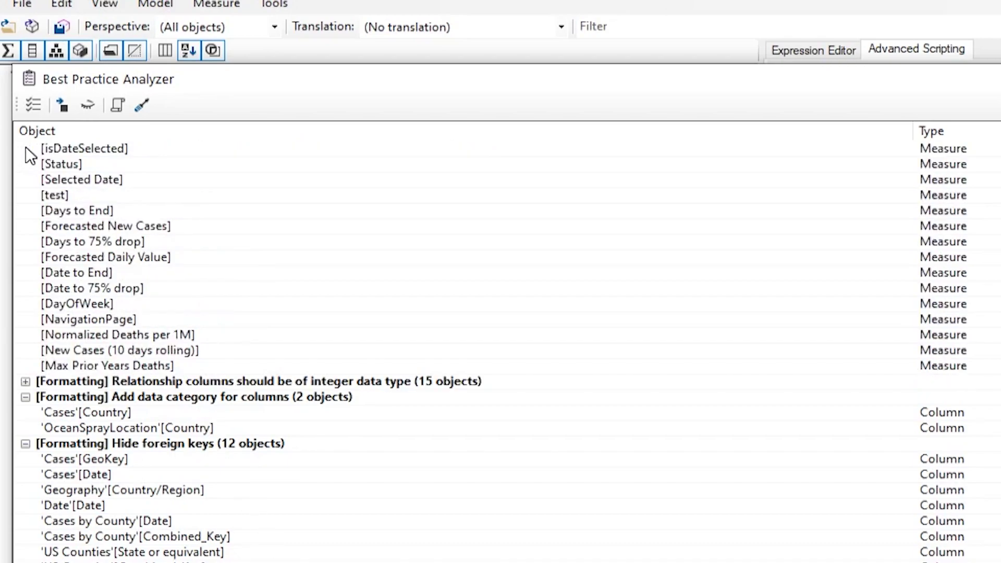
click(27, 150)
scroll(123, 266, up, 9)
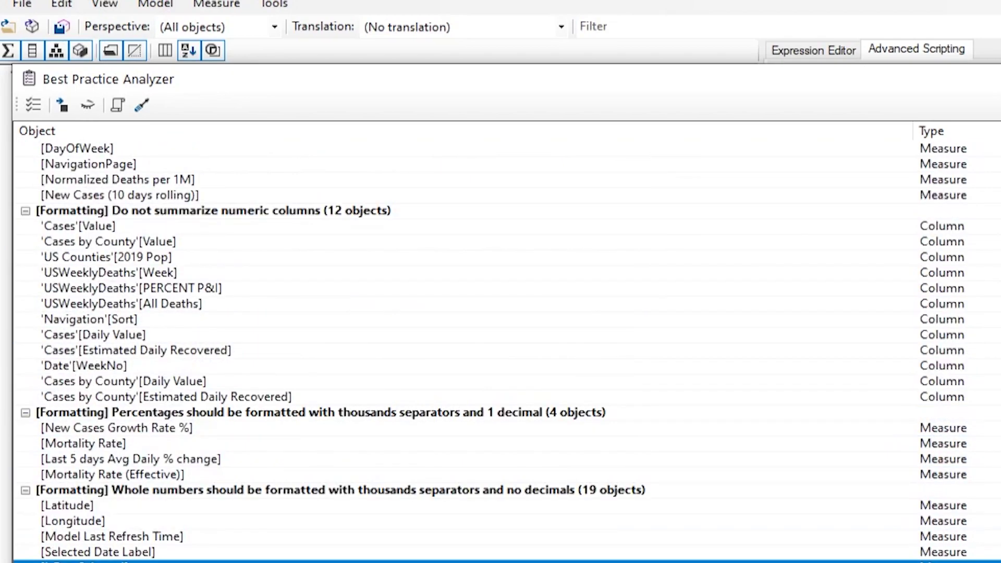
click(24, 211)
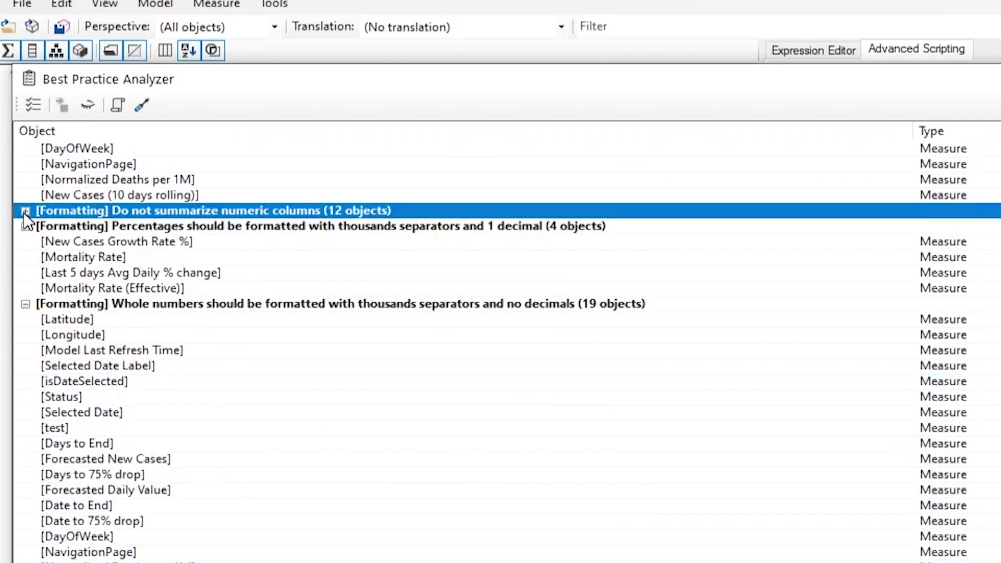
click(25, 227)
click(25, 240)
click(26, 246)
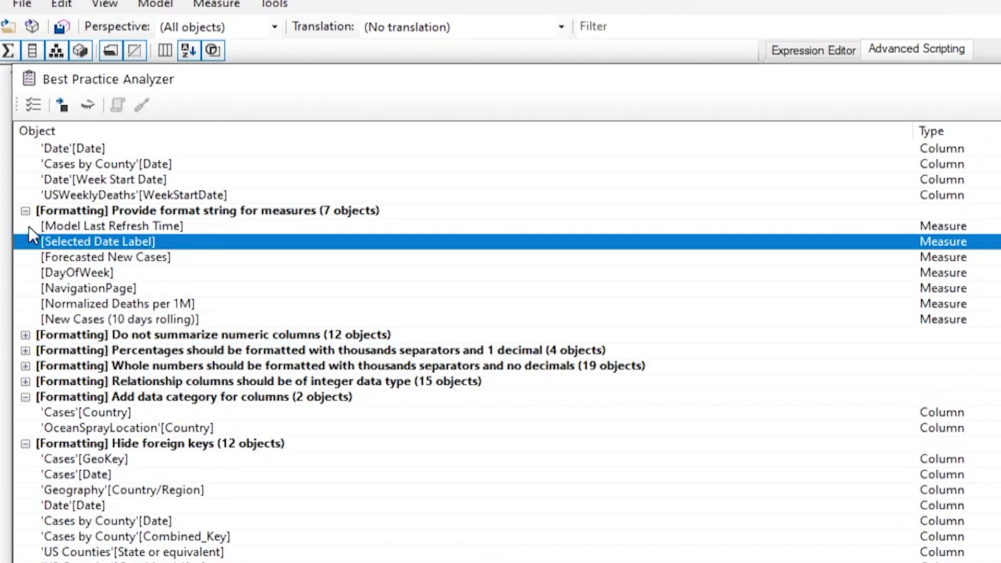
click(25, 211)
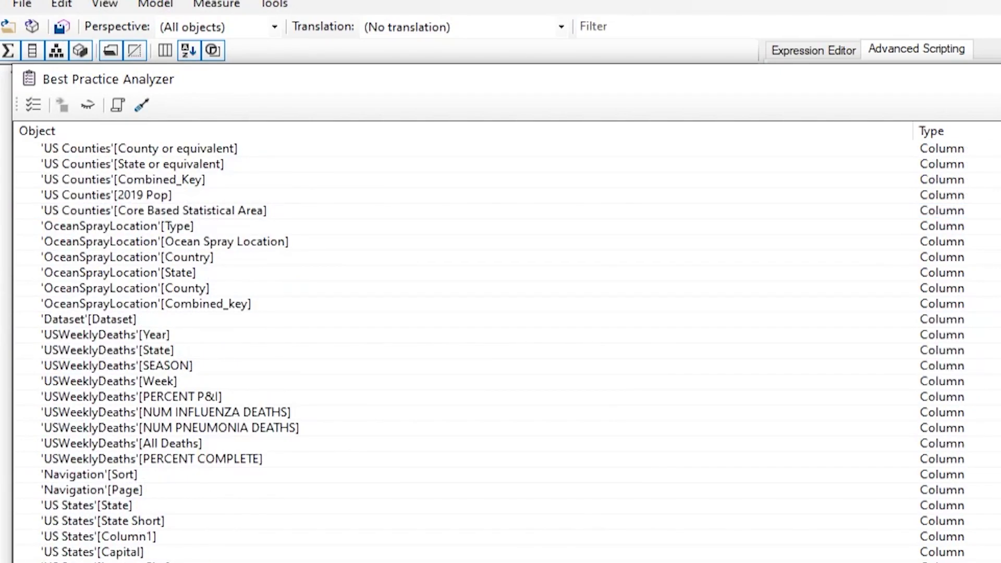
scroll(501, 344, up, 5)
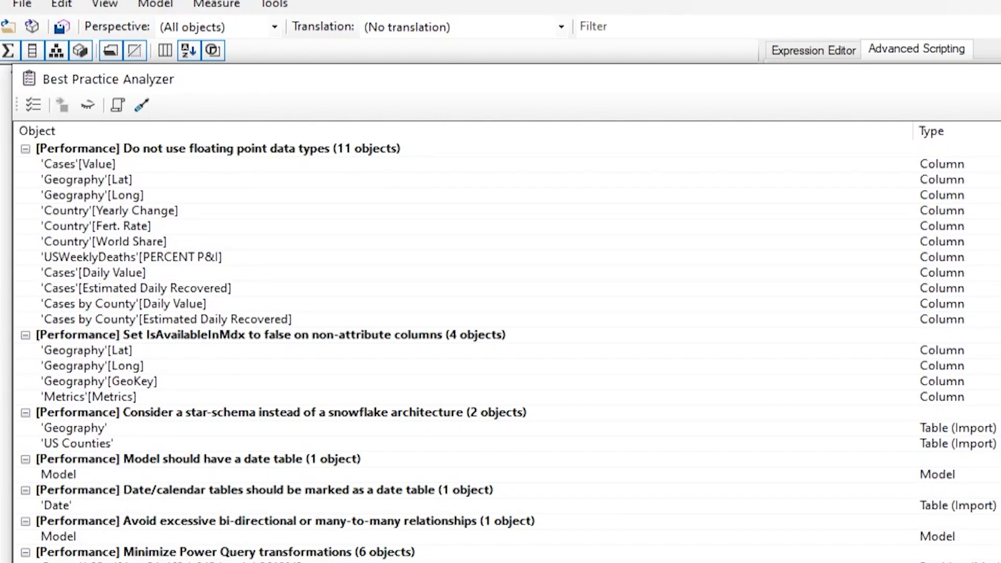
scroll(501, 344, down, 4)
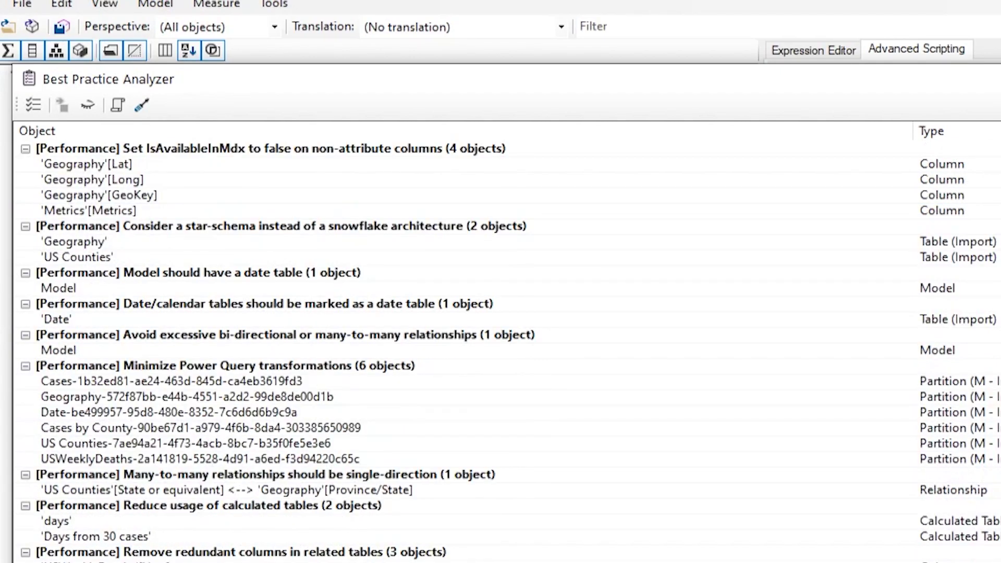
scroll(501, 345, down, 8)
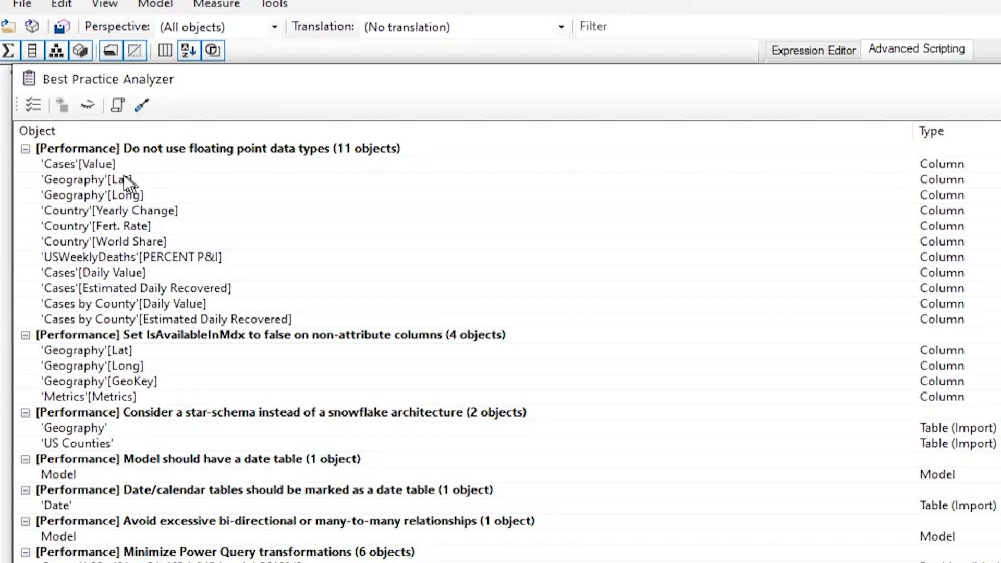
click(102, 165)
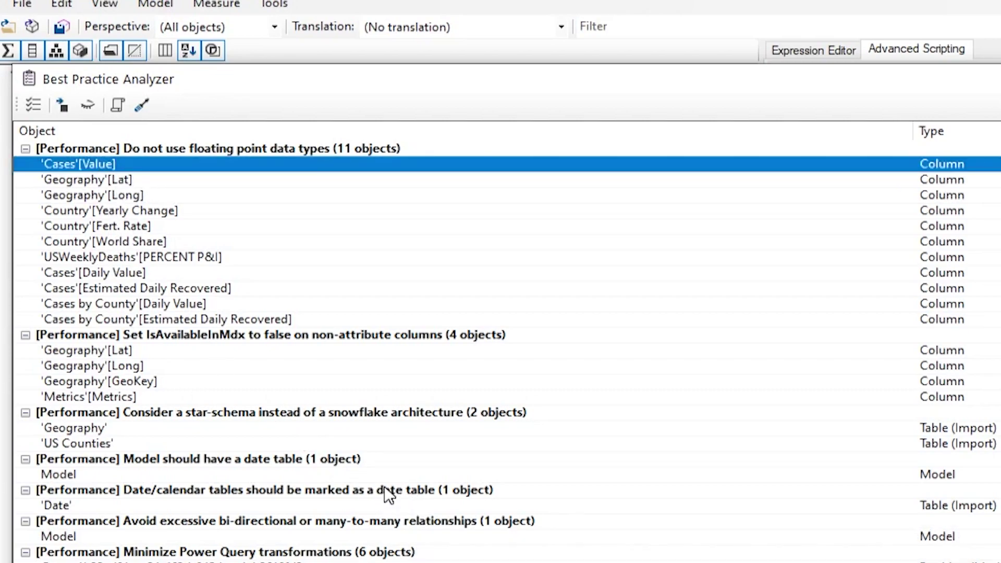
mouse_move(136, 166)
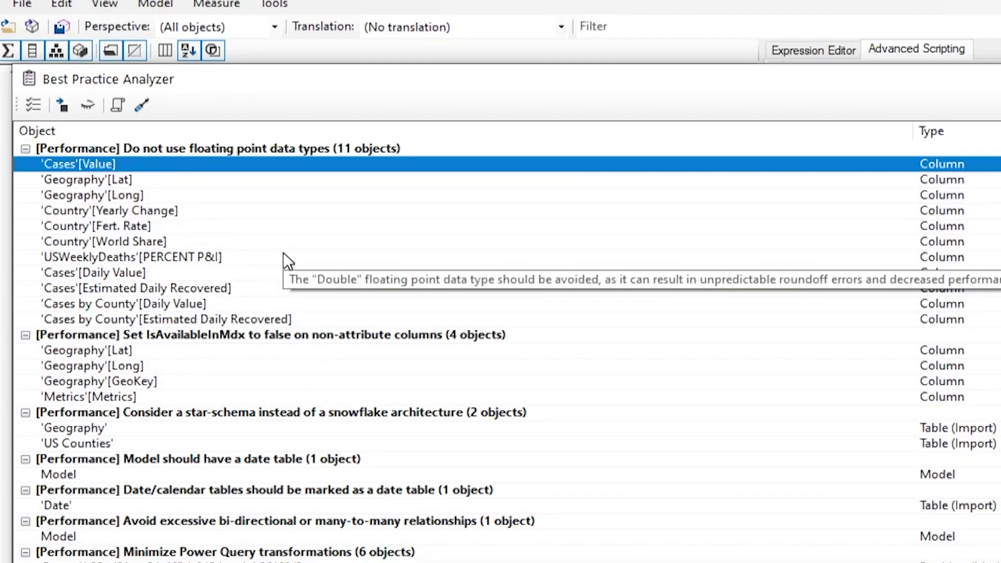
click(697, 444)
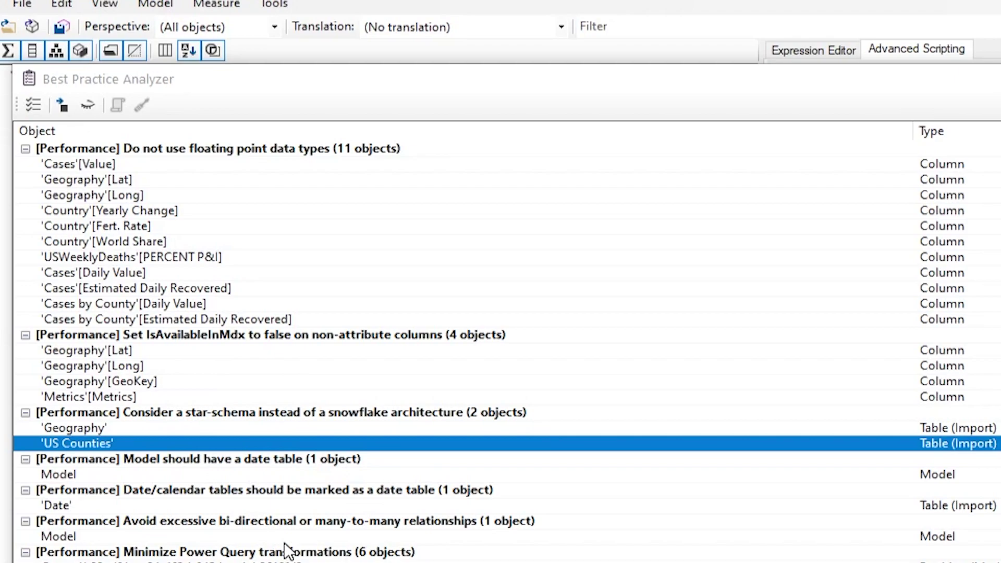
Step: Scroll down through the Best Practice Analyzer's list of rule violations
scroll(286, 550, down, 2)
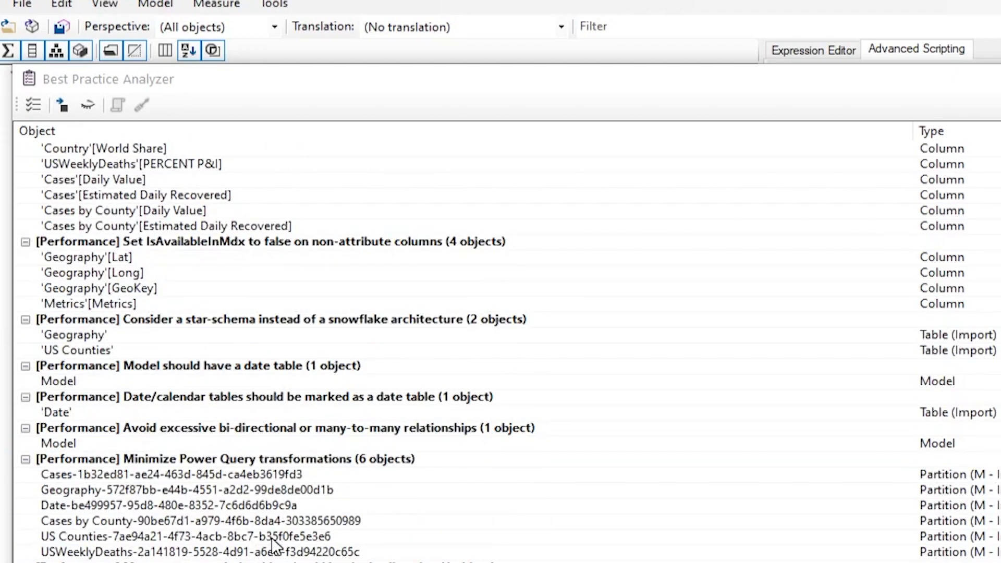
scroll(272, 536, down, 2)
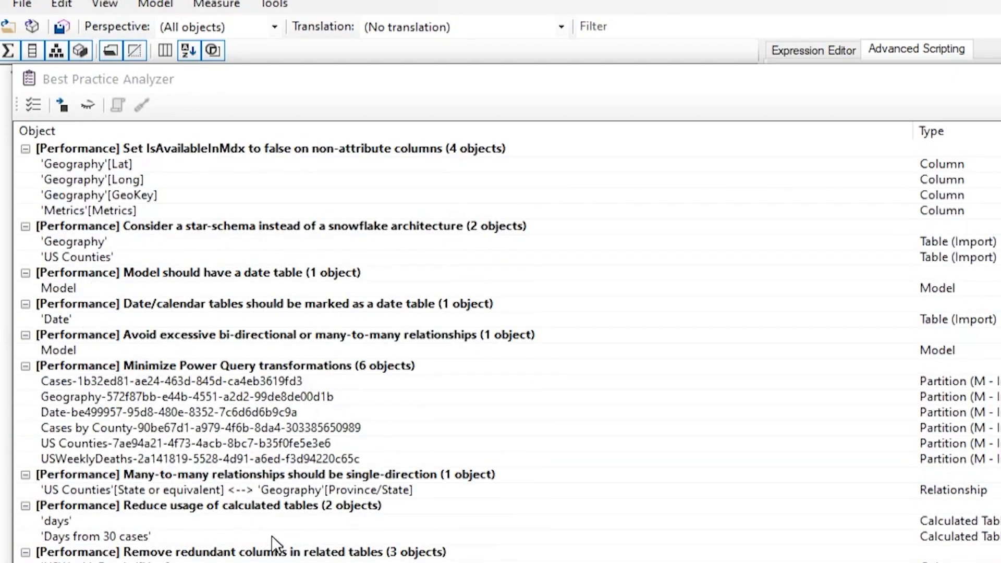
scroll(271, 536, down, 3)
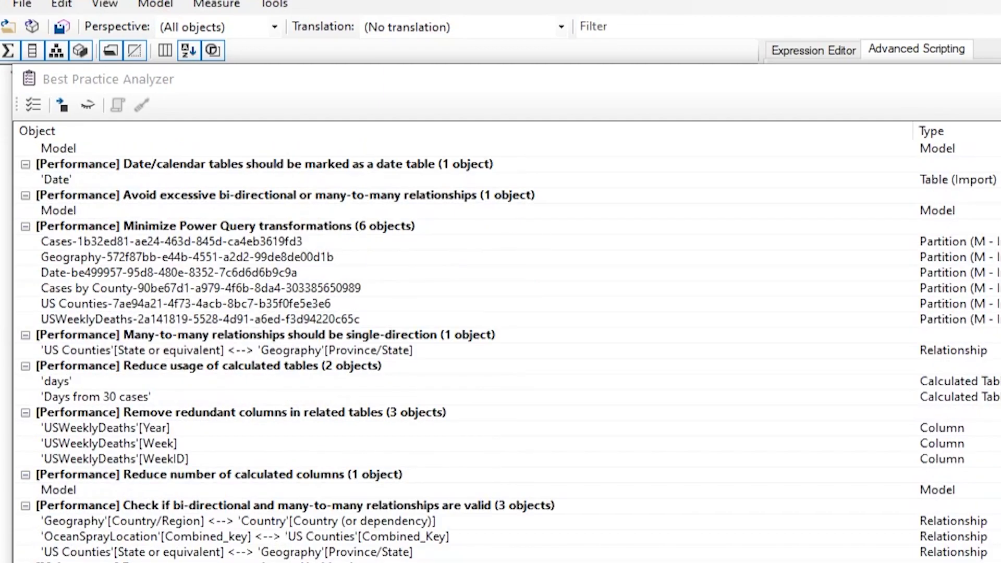
scroll(501, 345, down, 14)
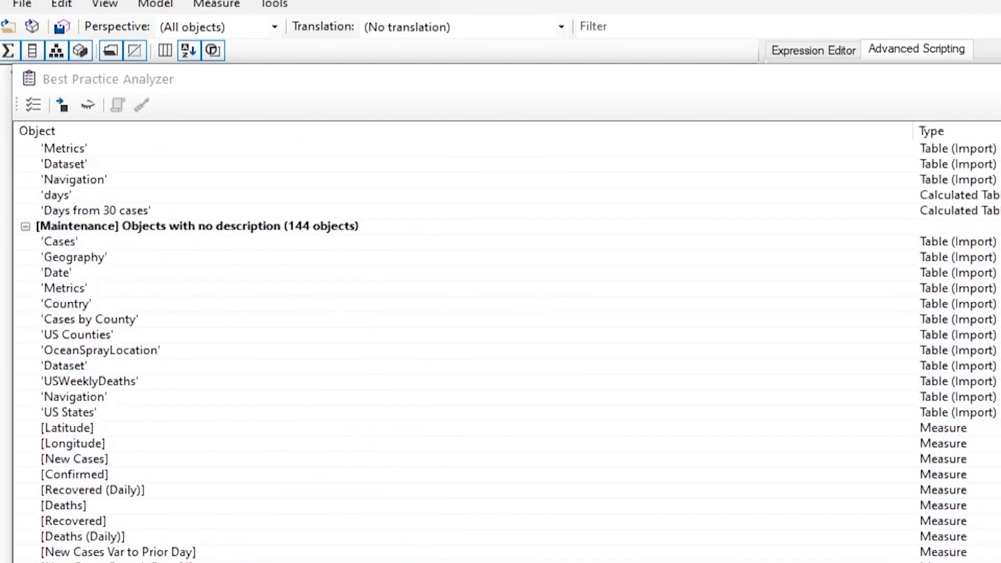
scroll(501, 344, down, 6)
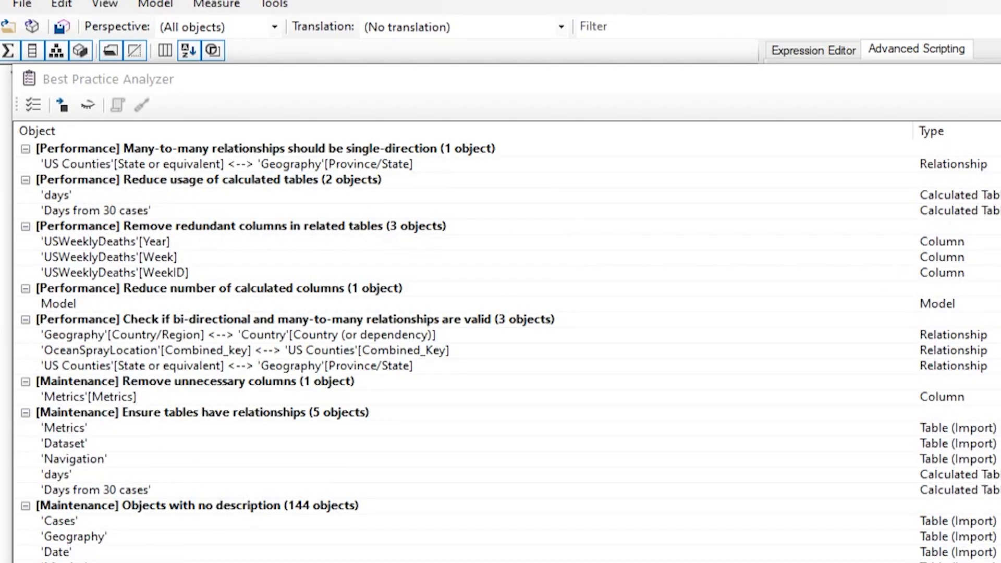
scroll(500, 344, down, 4)
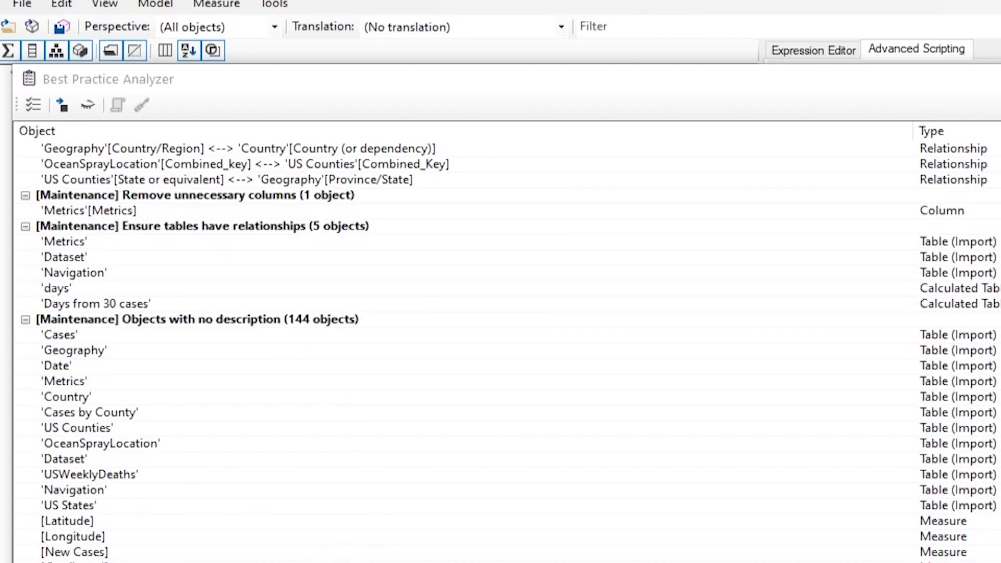
scroll(334, 557, down, 5)
scroll(500, 344, down, 12)
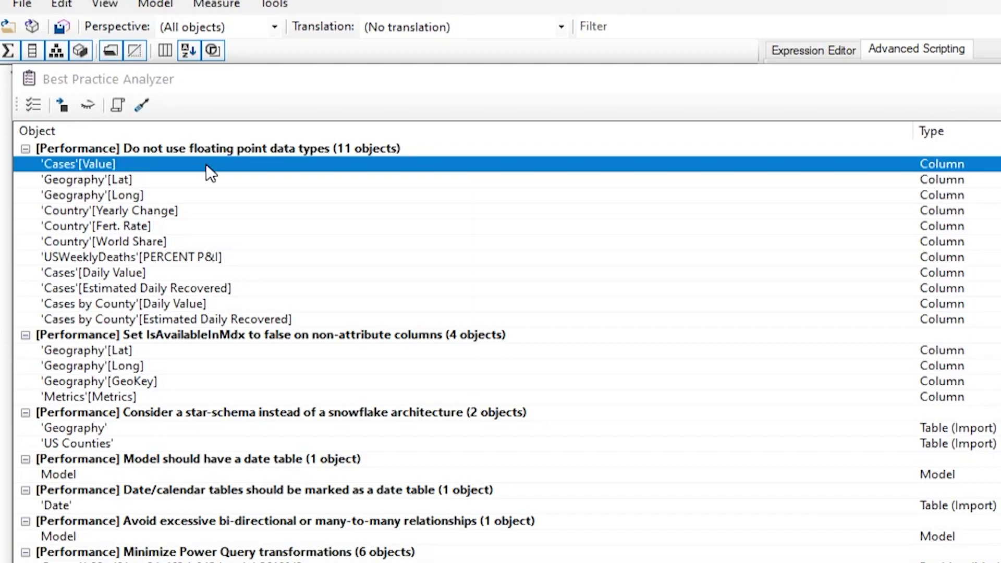
Step: Generate a fix script for 'Cases'[Value], confirm the clipboard message, and close the analyzer
right_click(205, 164)
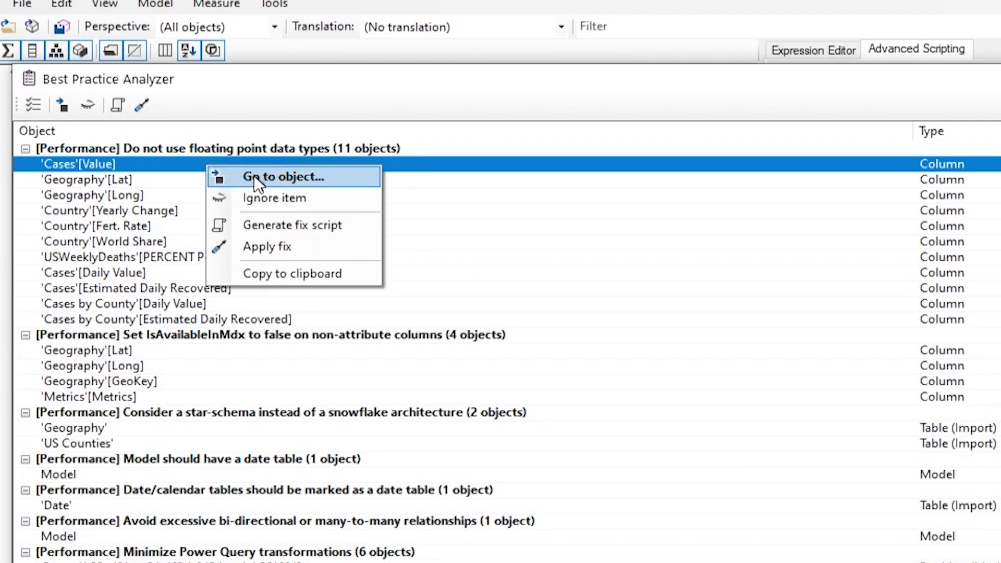
click(324, 227)
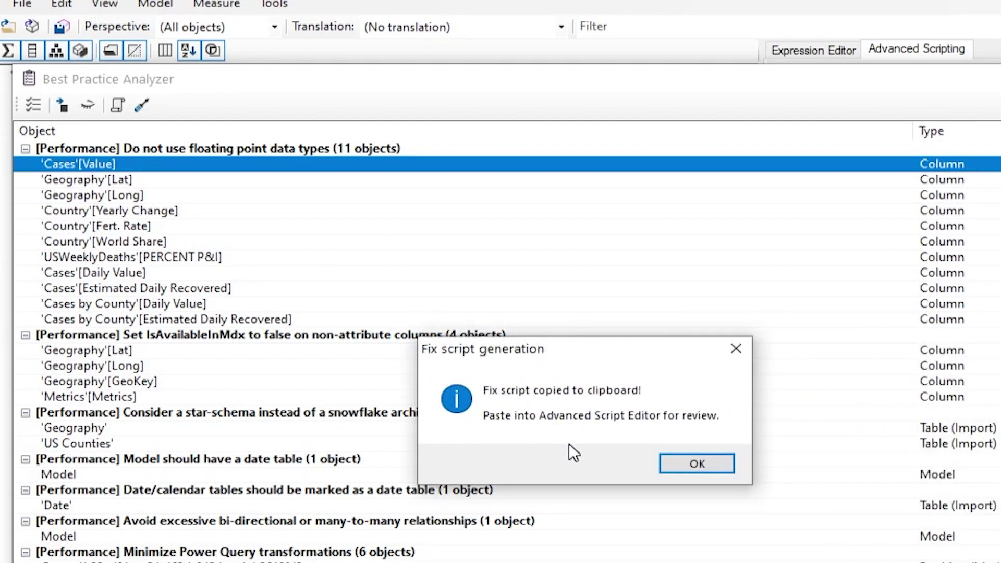
click(696, 463)
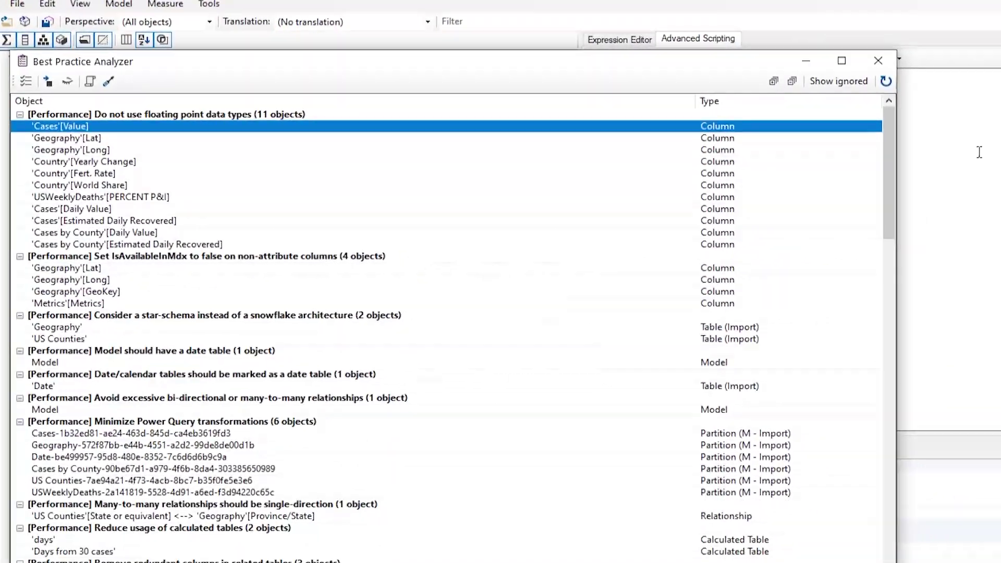
click(976, 152)
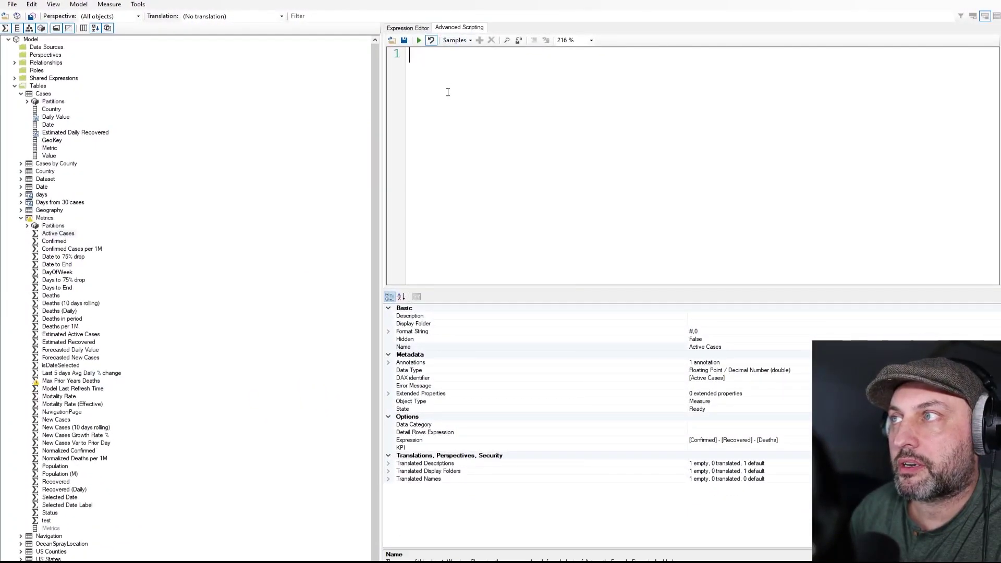
Step: Paste the 'Cases'[Value] DataType.Decimal fix into the script and reopen the analyzer with F10
text((Model.Tables["Cases"].Columns["Value"] as DataColumn).DataType = DataType.Decimal;)
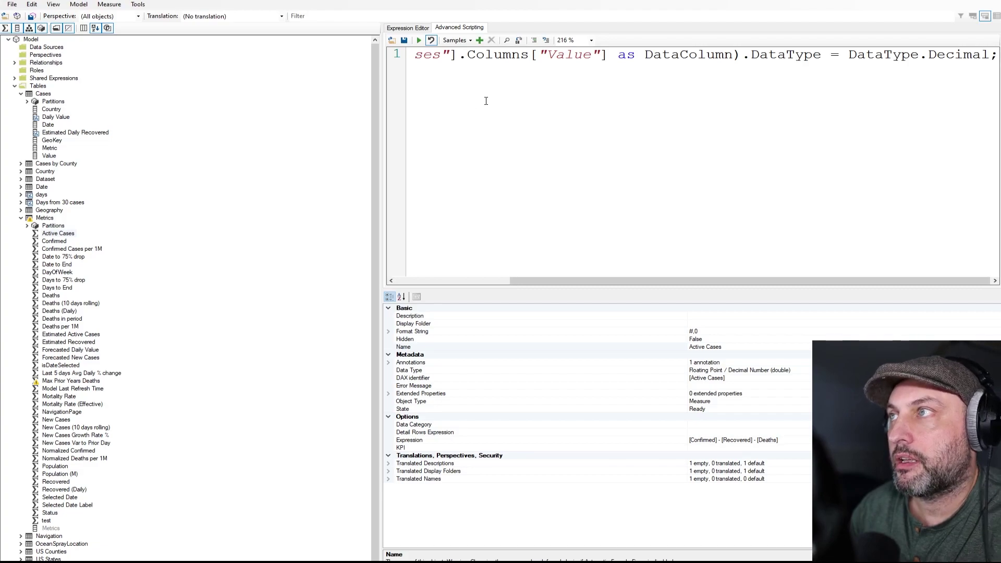
scroll(503, 239, down, 5)
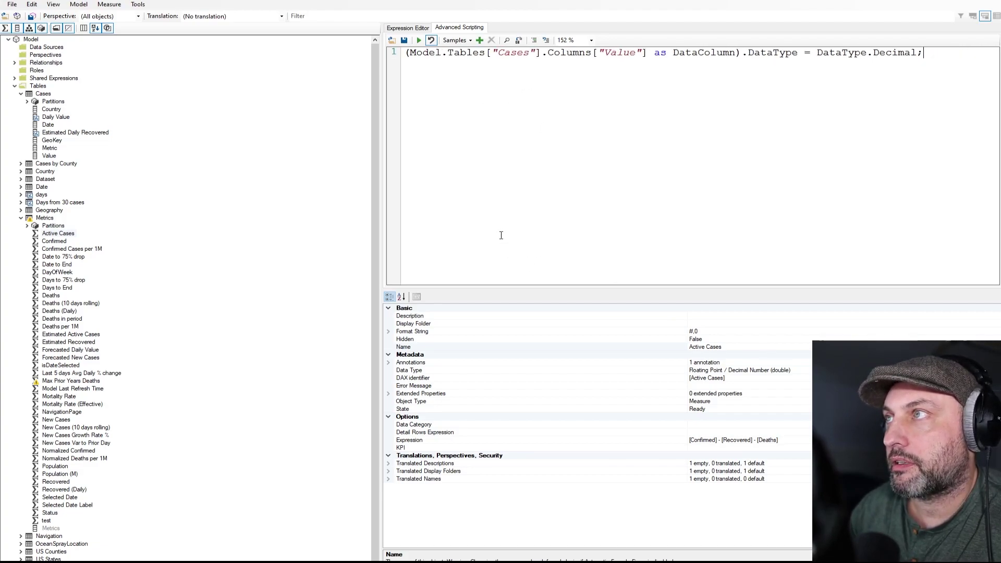
scroll(502, 235, up, 1)
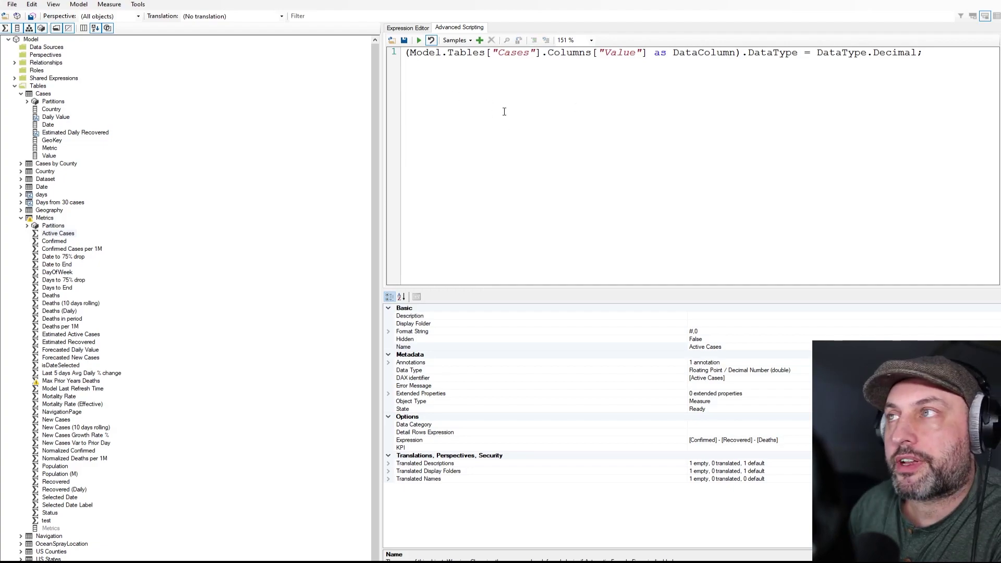
key(F10)
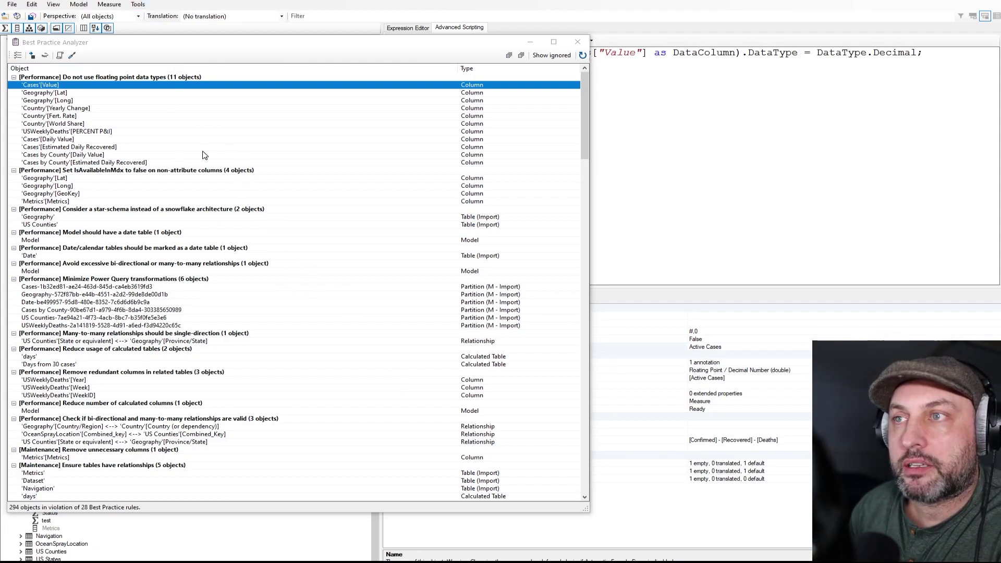
Step: Close the Best Practice Analyzer with F10 and dismiss the Tools menu unused
key(F10)
click(142, 5)
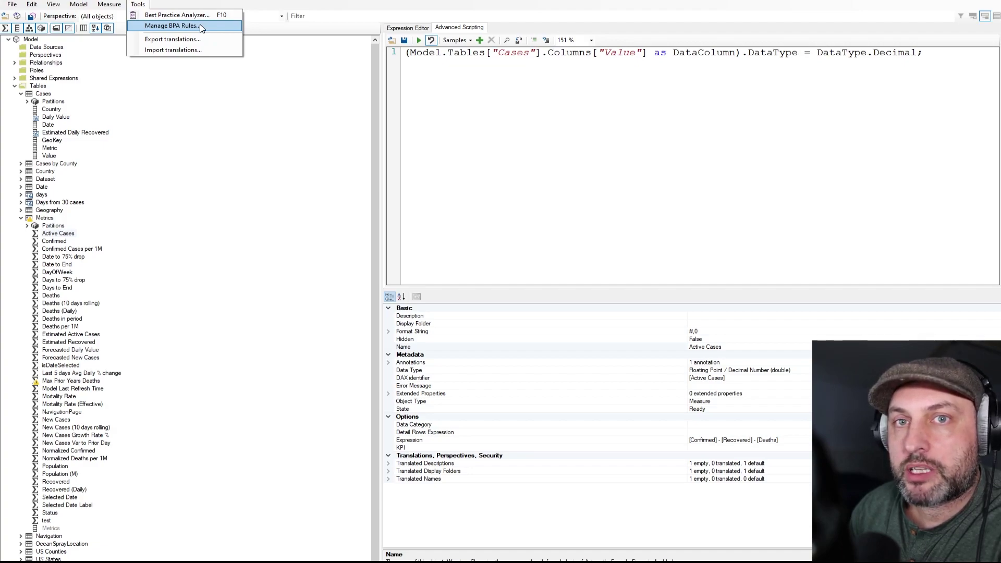
click(331, 78)
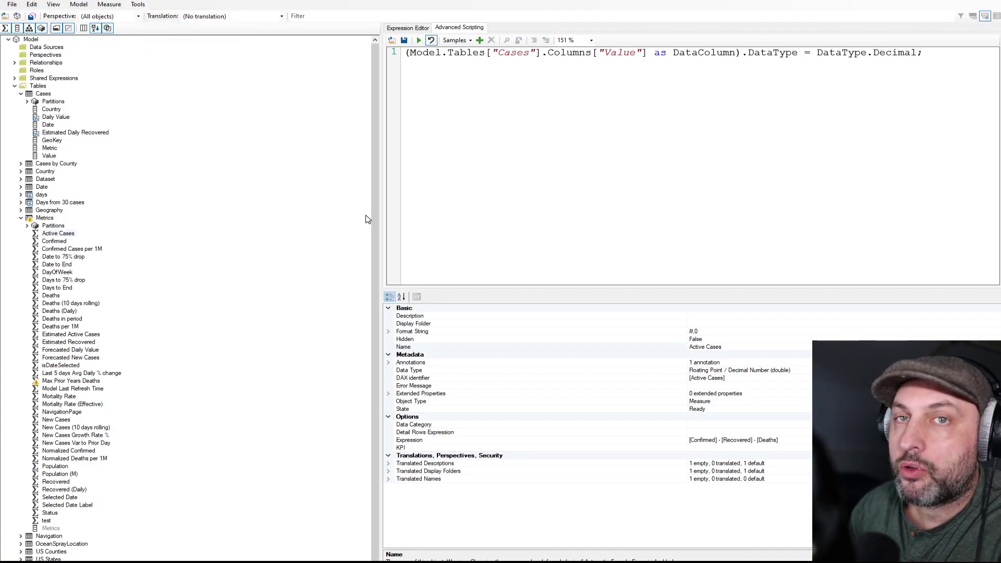